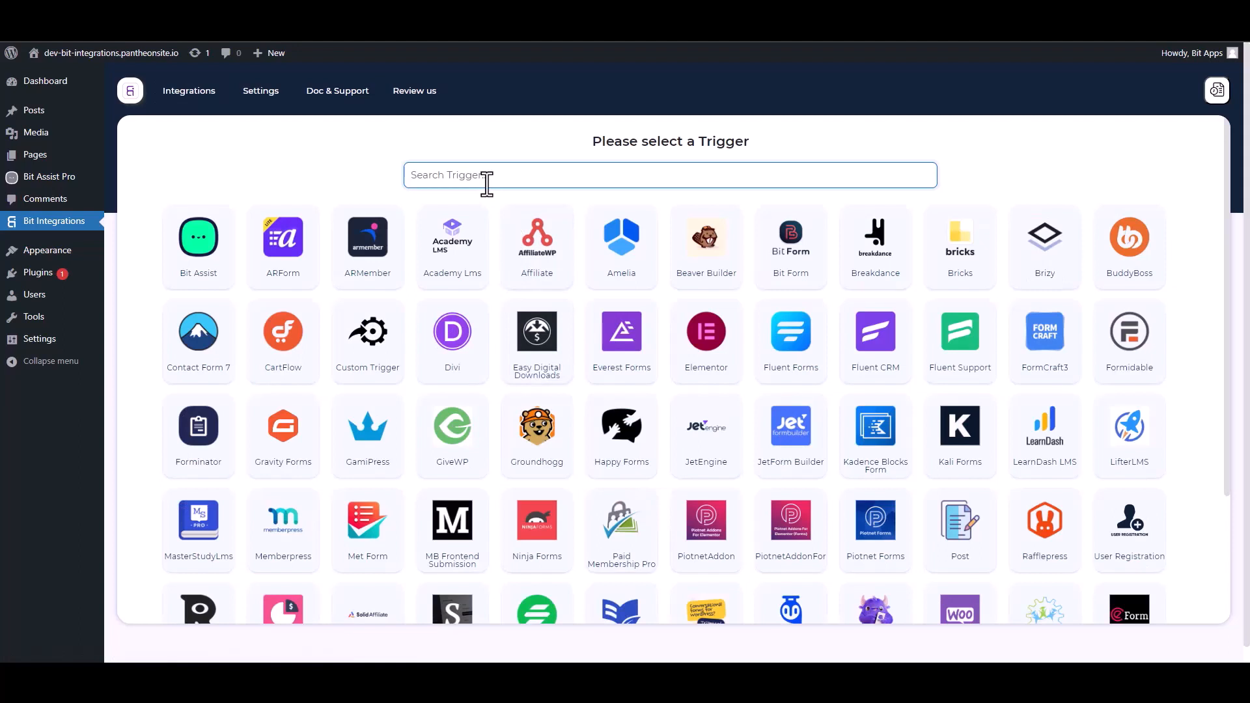
- Select Bit Assist as the trigger, copy its webhook URL, and Fetch to await test data
left_click(205, 255)
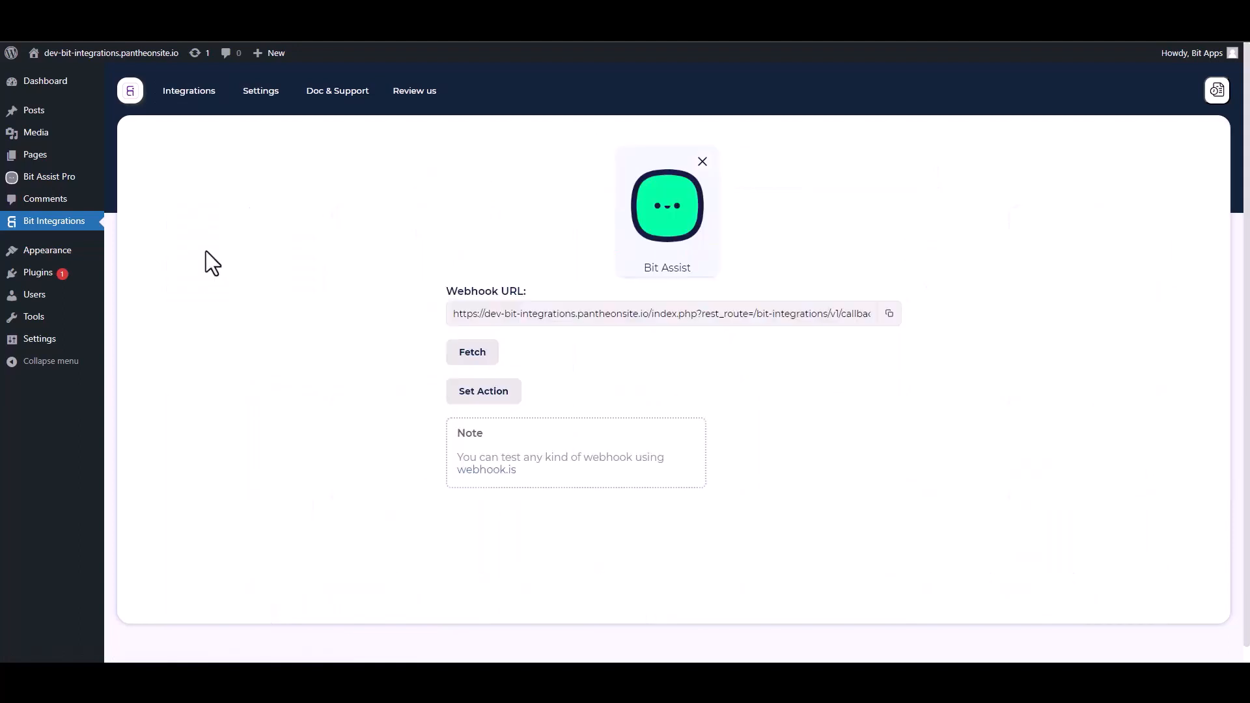
left_click(891, 314)
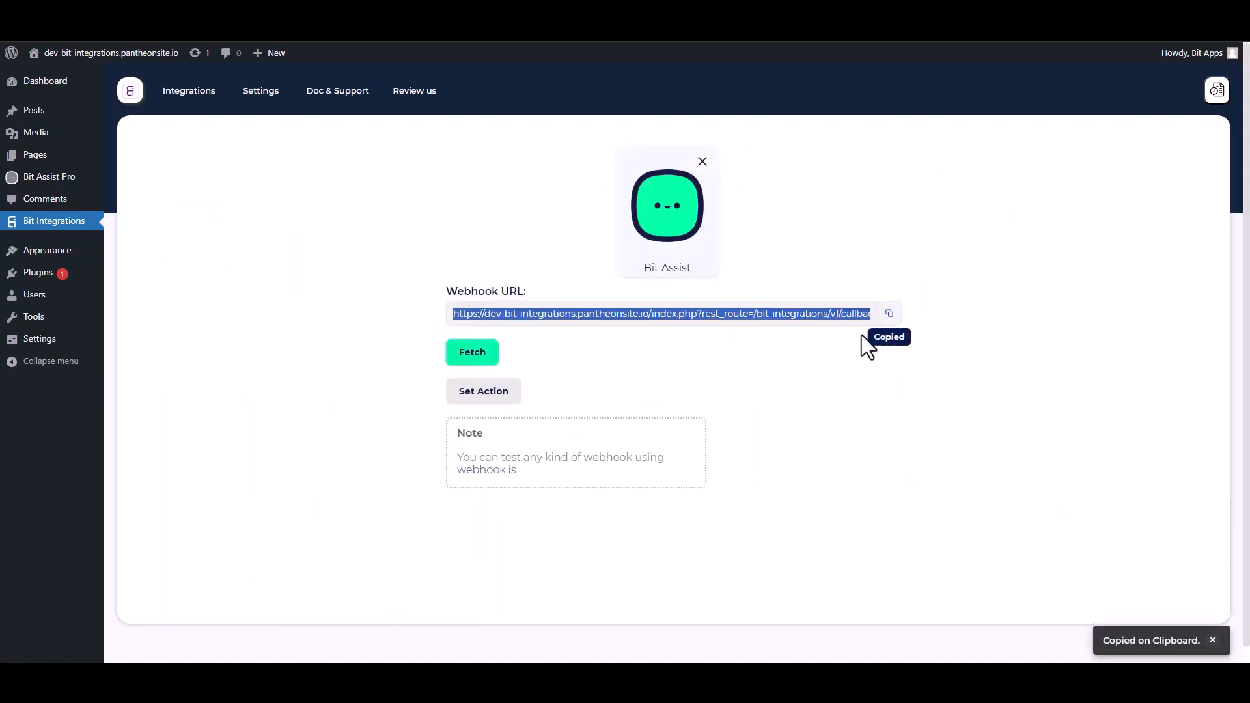
left_click(487, 357)
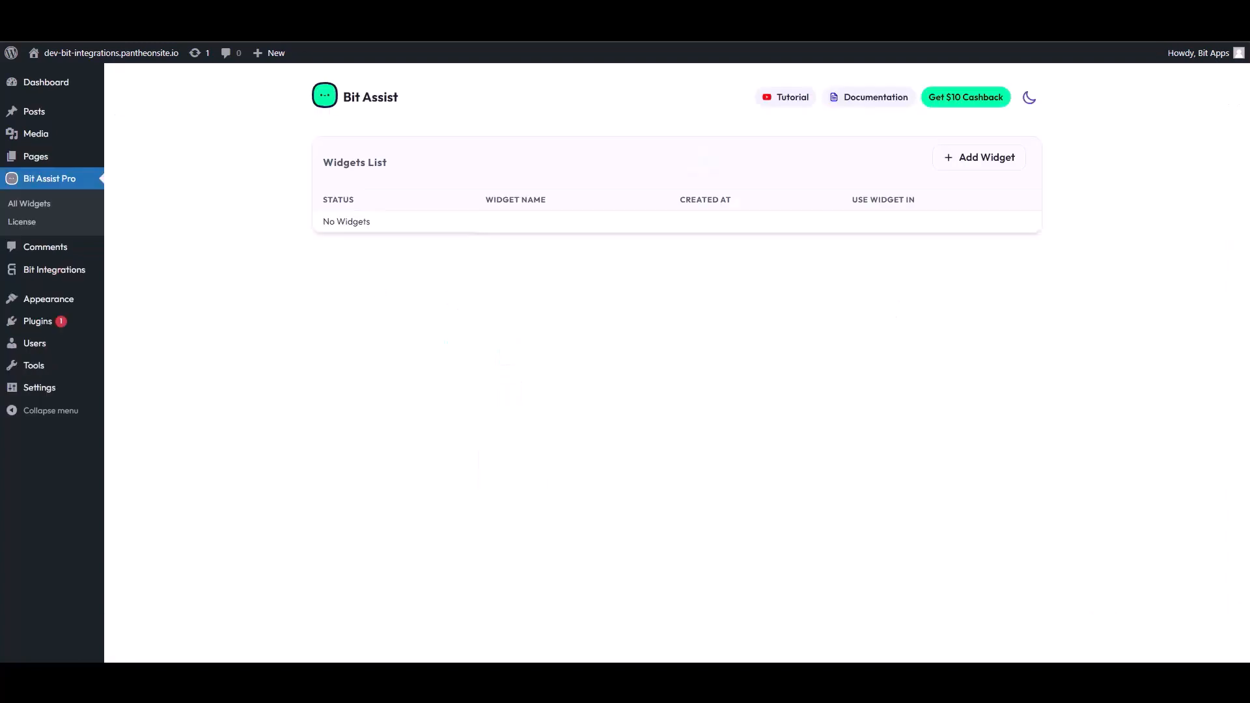
- Add a widget named 'Bit Integrations', then open it via Edit in its row menu
left_click(980, 163)
triple_click(524, 374)
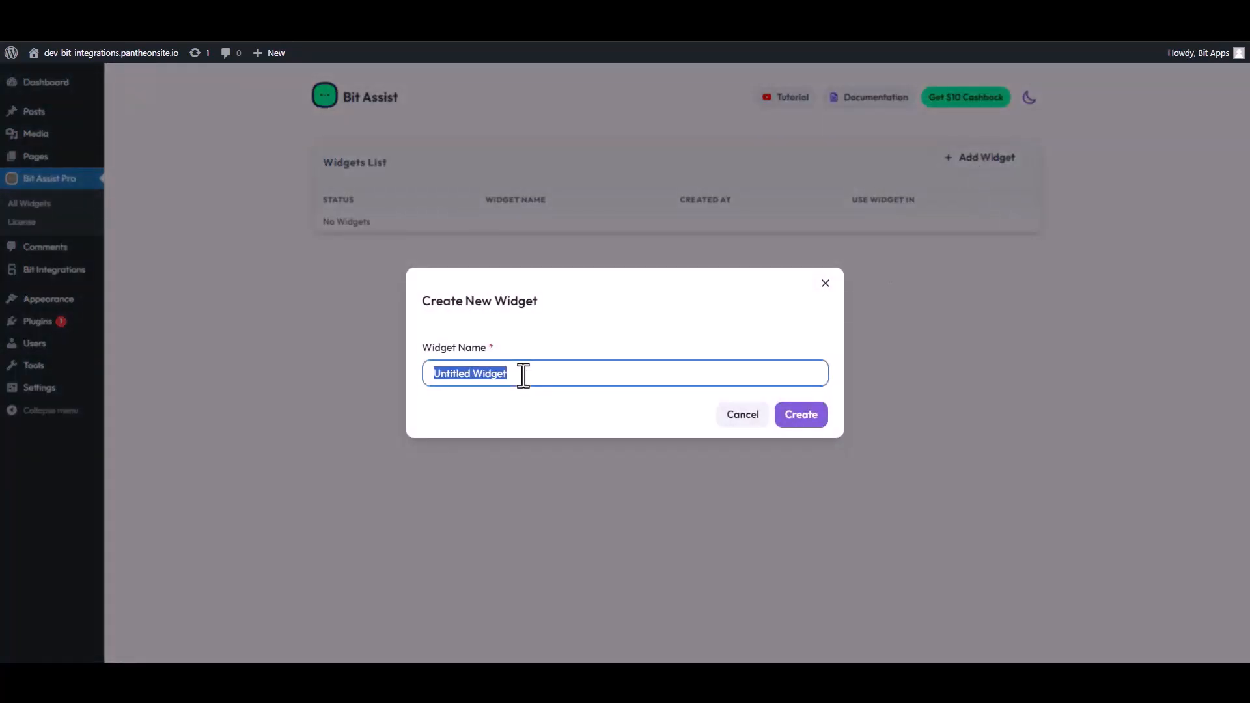
type("Bi")
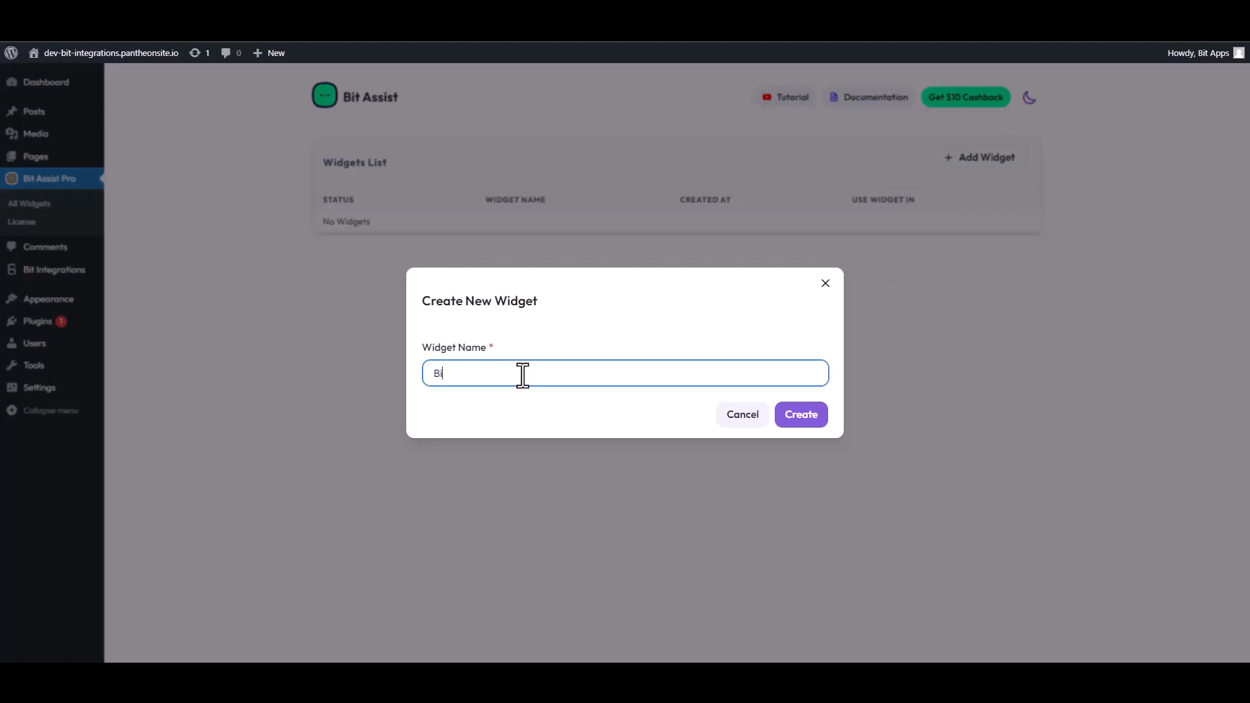
type("t Integrations")
left_click(811, 416)
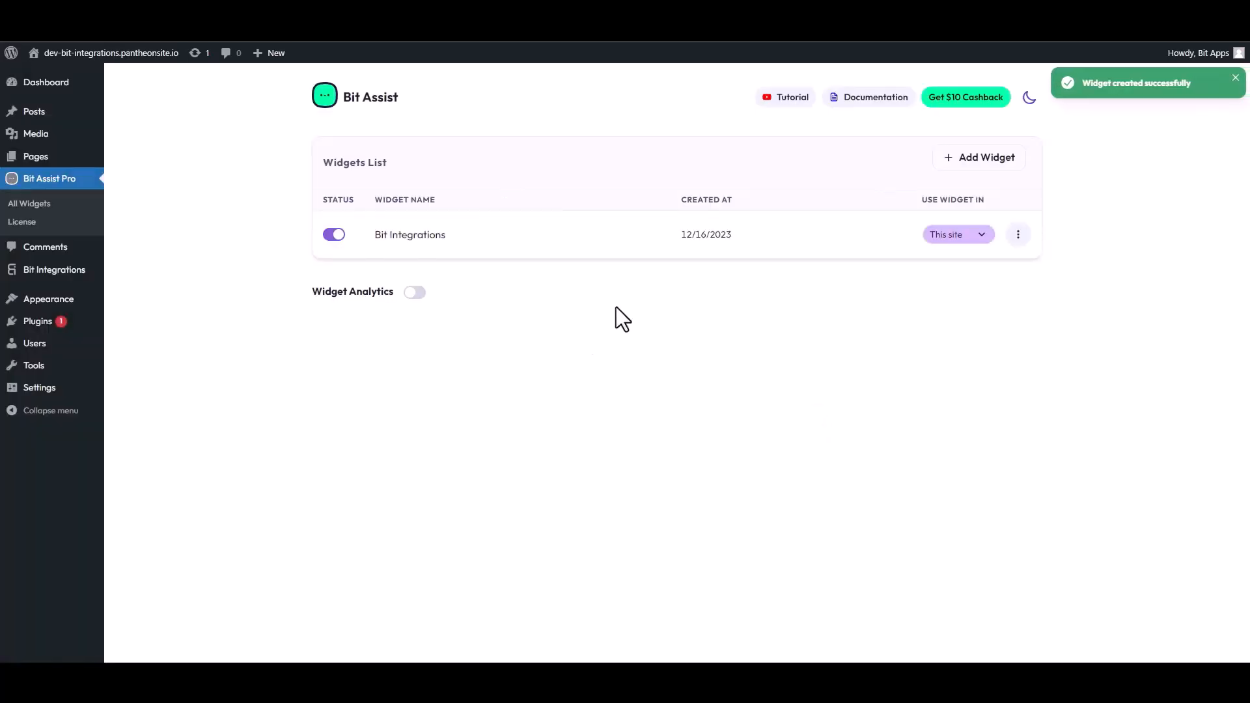
left_click(1019, 235)
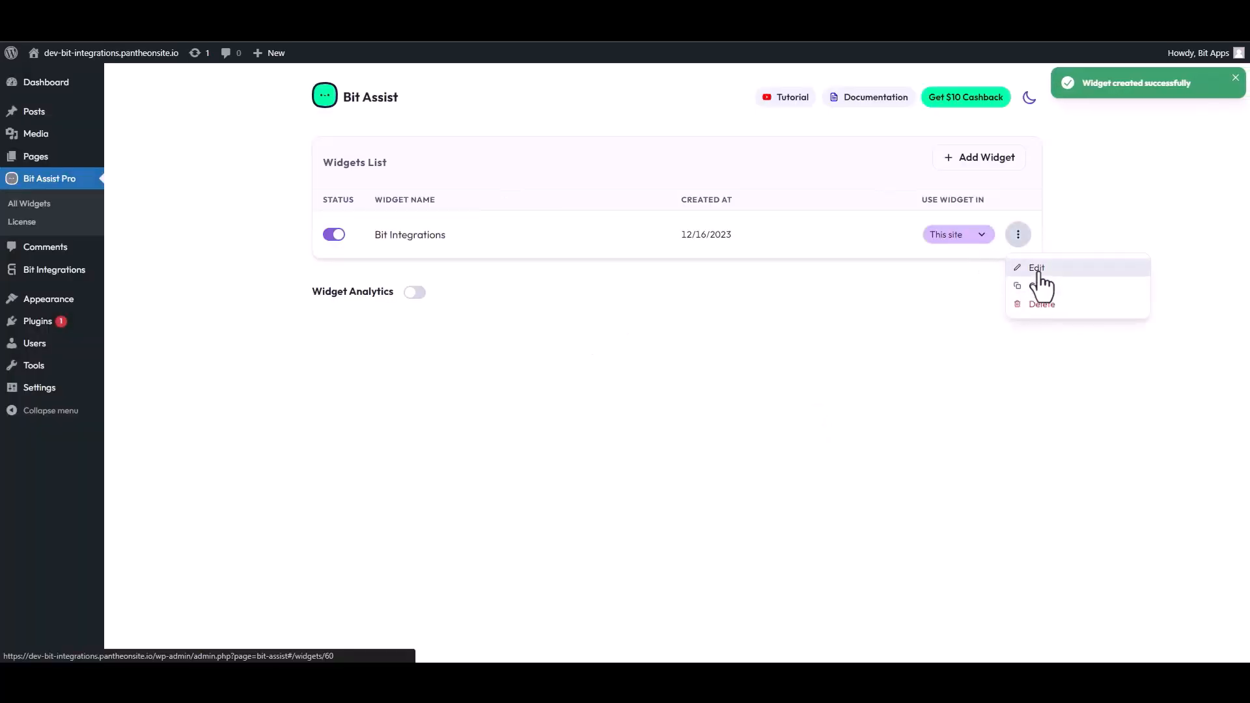
left_click(1036, 269)
- Add a Custom Form channel to the widget and retitle it 'Contact Form'
left_click(388, 210)
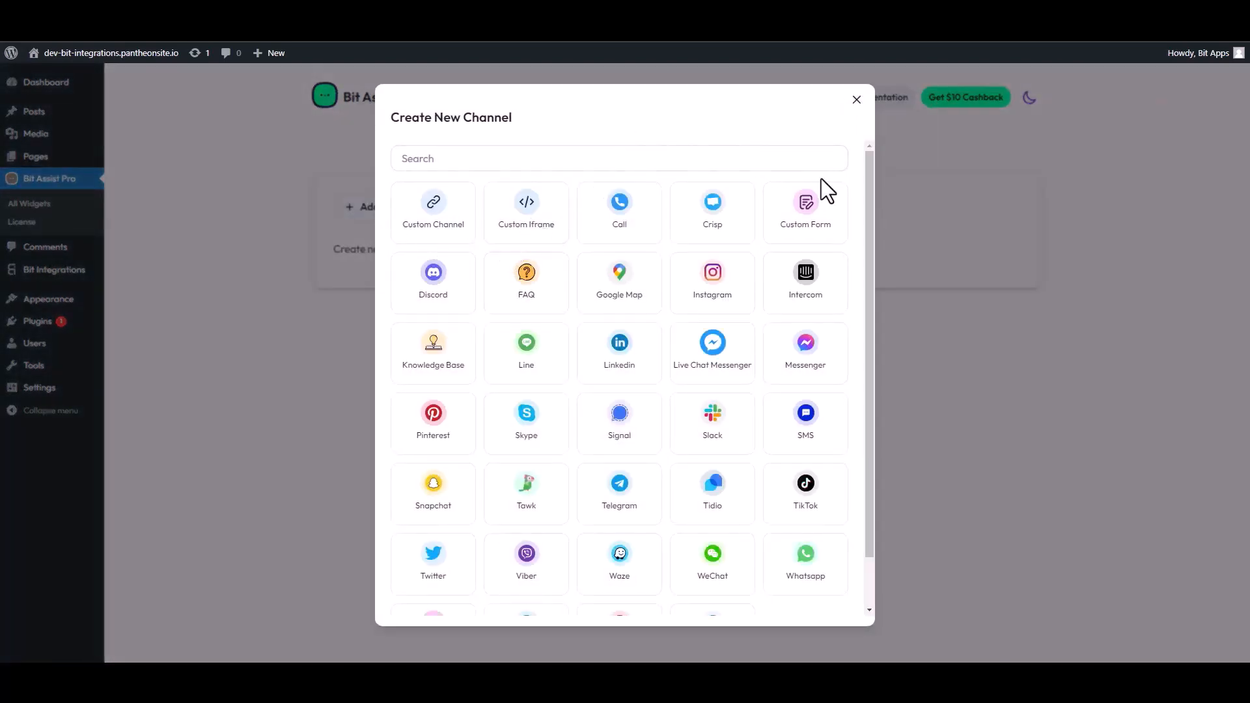
left_click(813, 210)
left_click(816, 117)
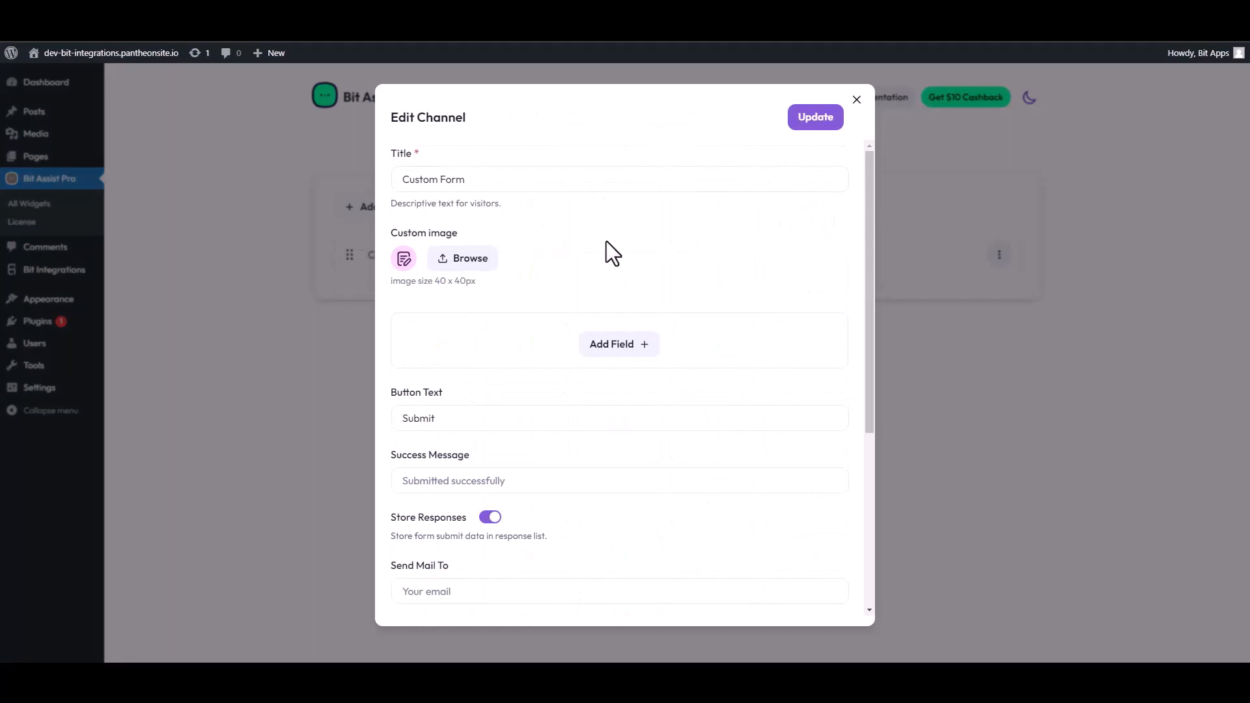
triple_click(468, 189)
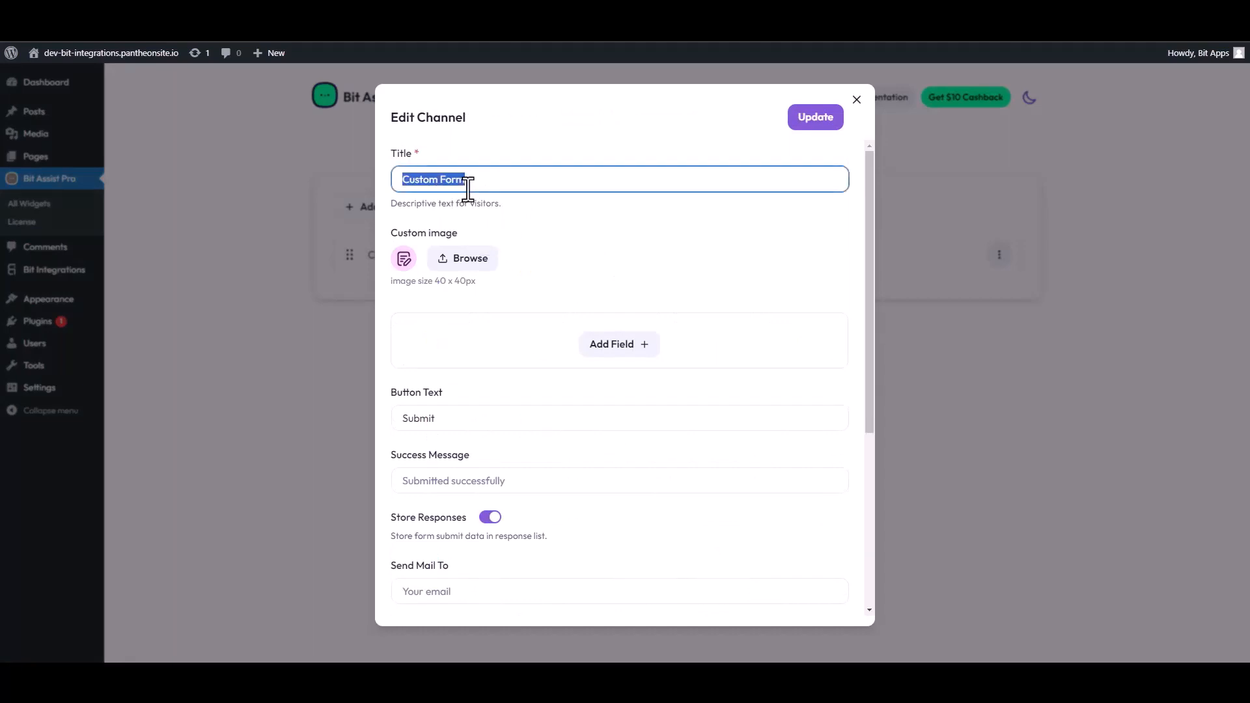
type("Contact Form")
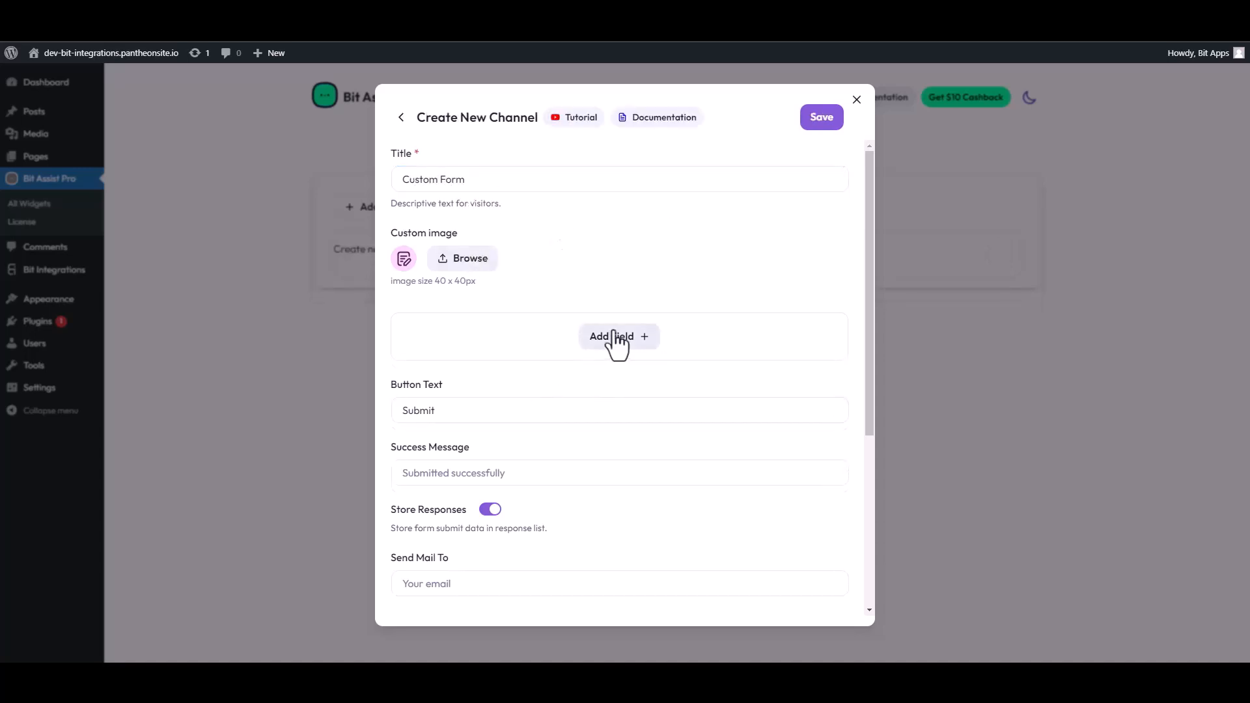
left_click(616, 337)
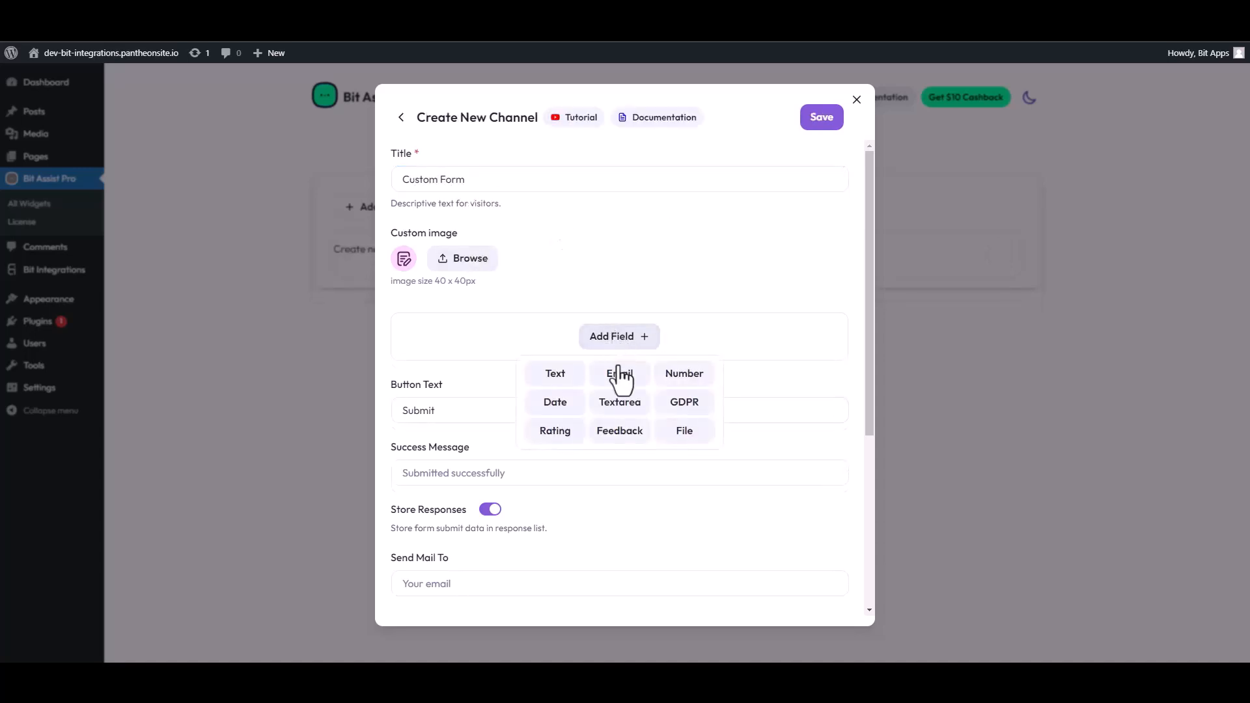
- Add two Text fields, an Email field and a Number field to the form
left_click(553, 371)
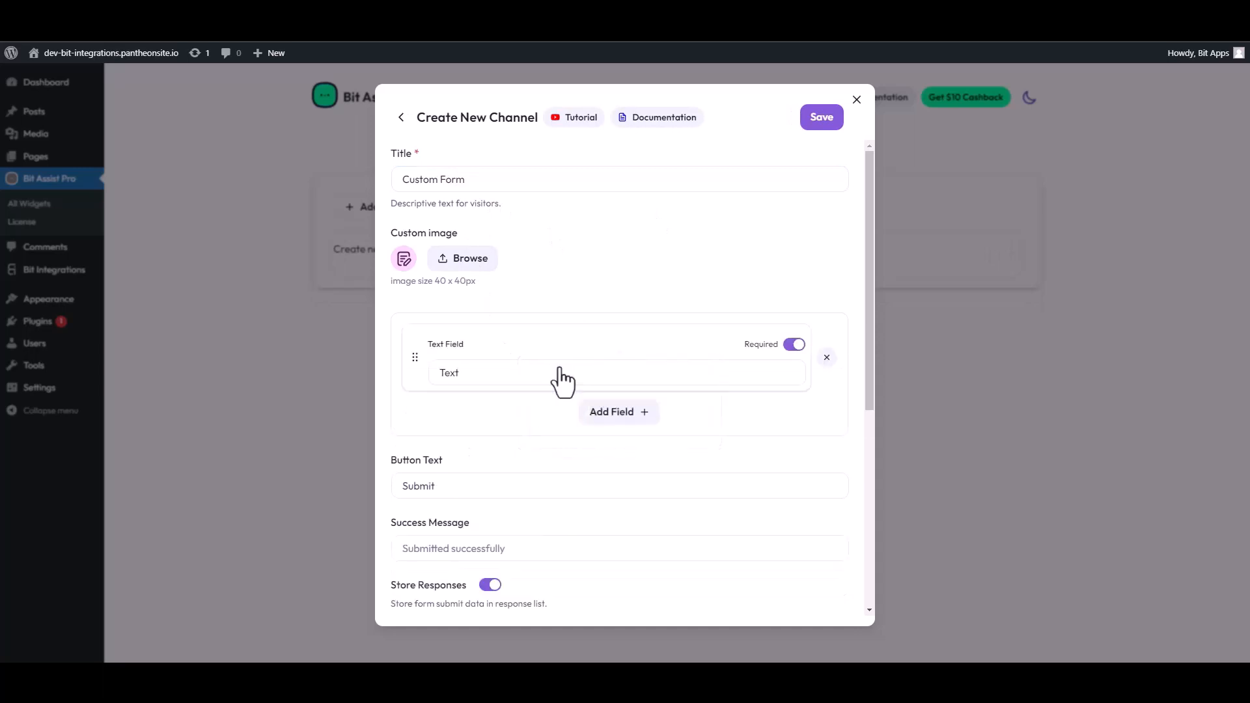
left_click(586, 417)
left_click(554, 449)
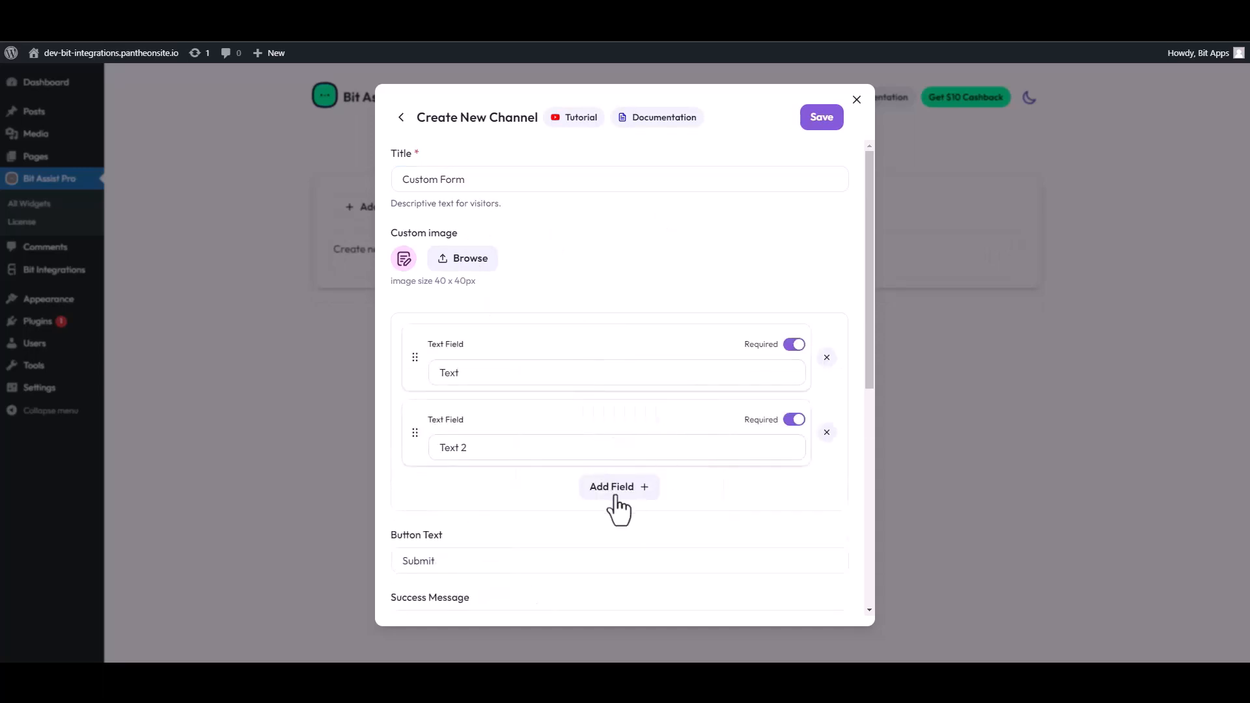
left_click(616, 489)
left_click(620, 526)
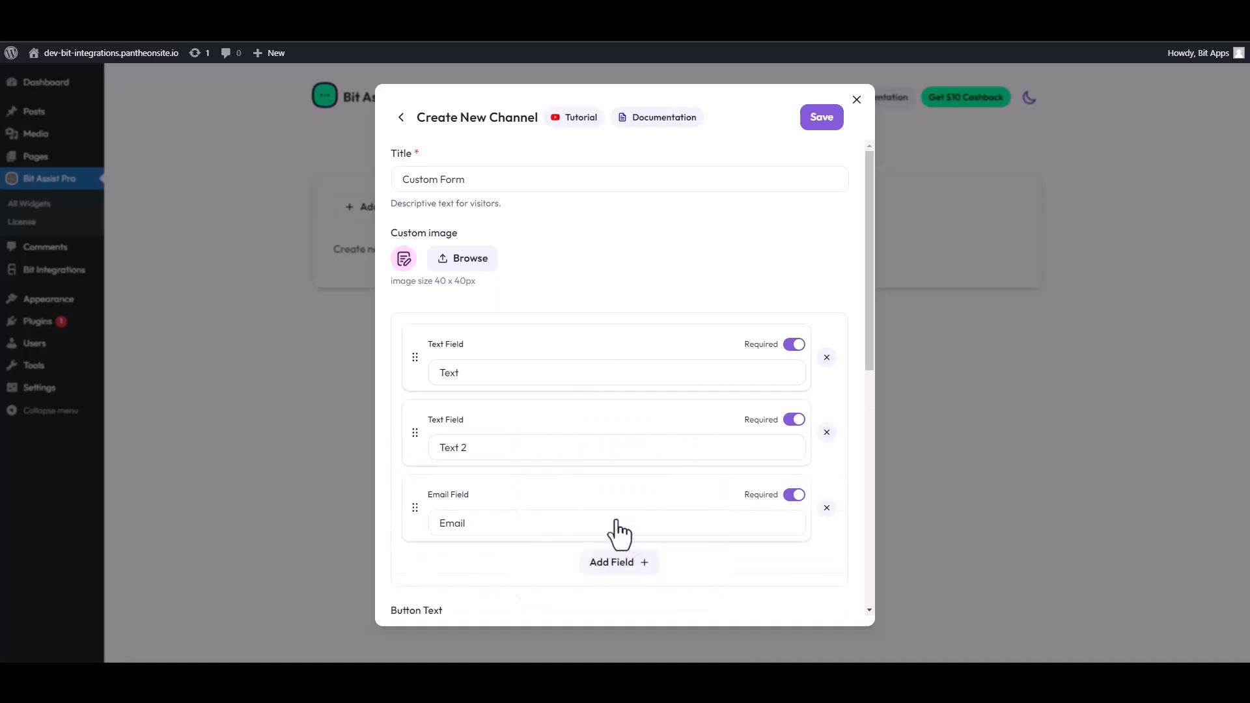
left_click(617, 564)
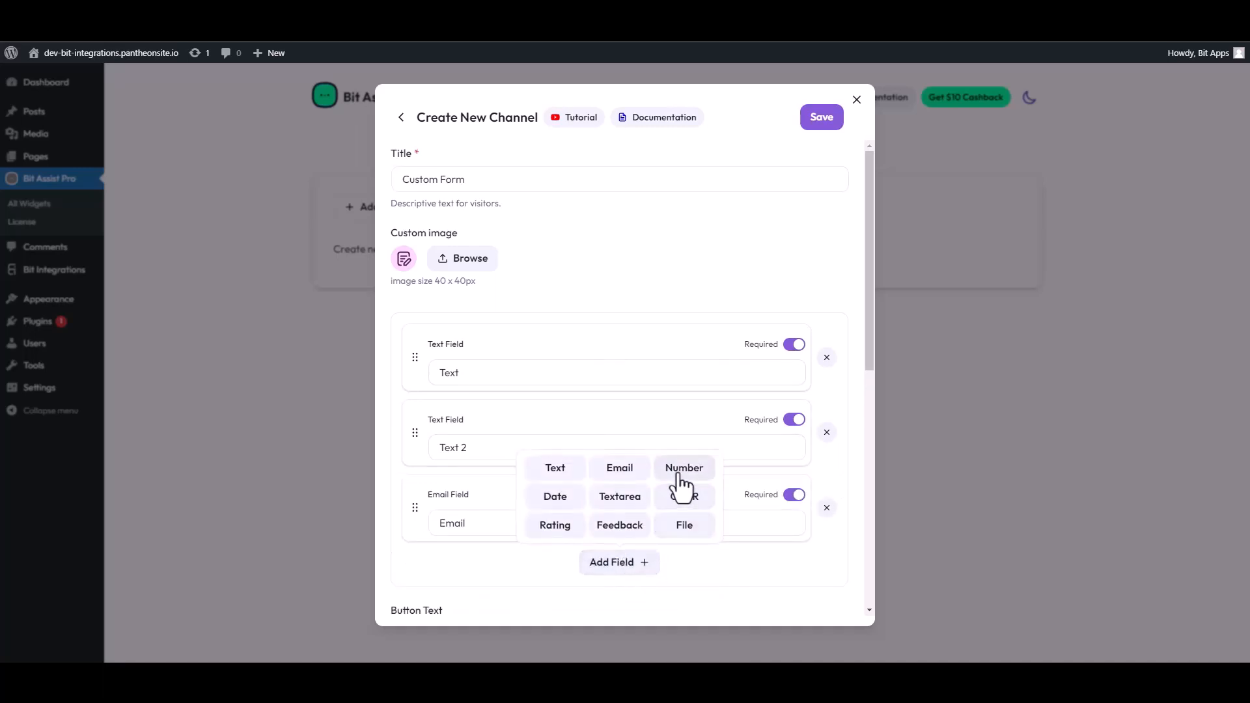
left_click(659, 482)
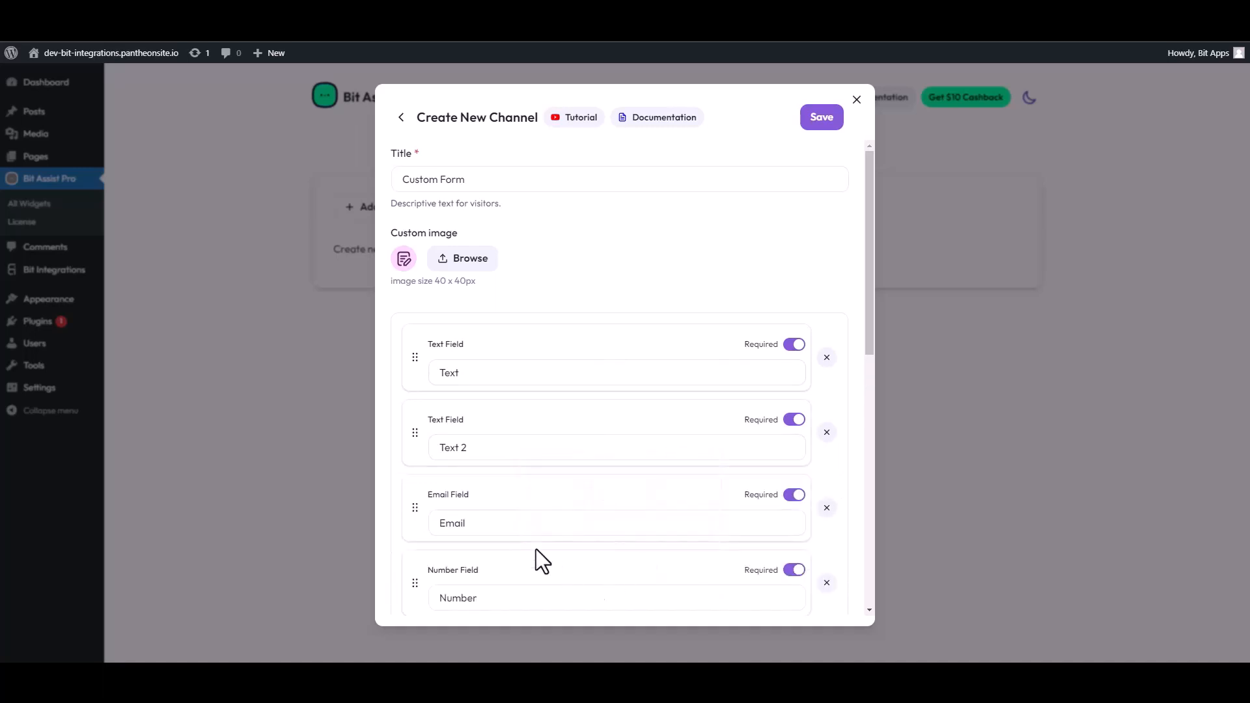
- Relabel the two text fields 'First Name' and 'Last Name'
double_click(537, 372)
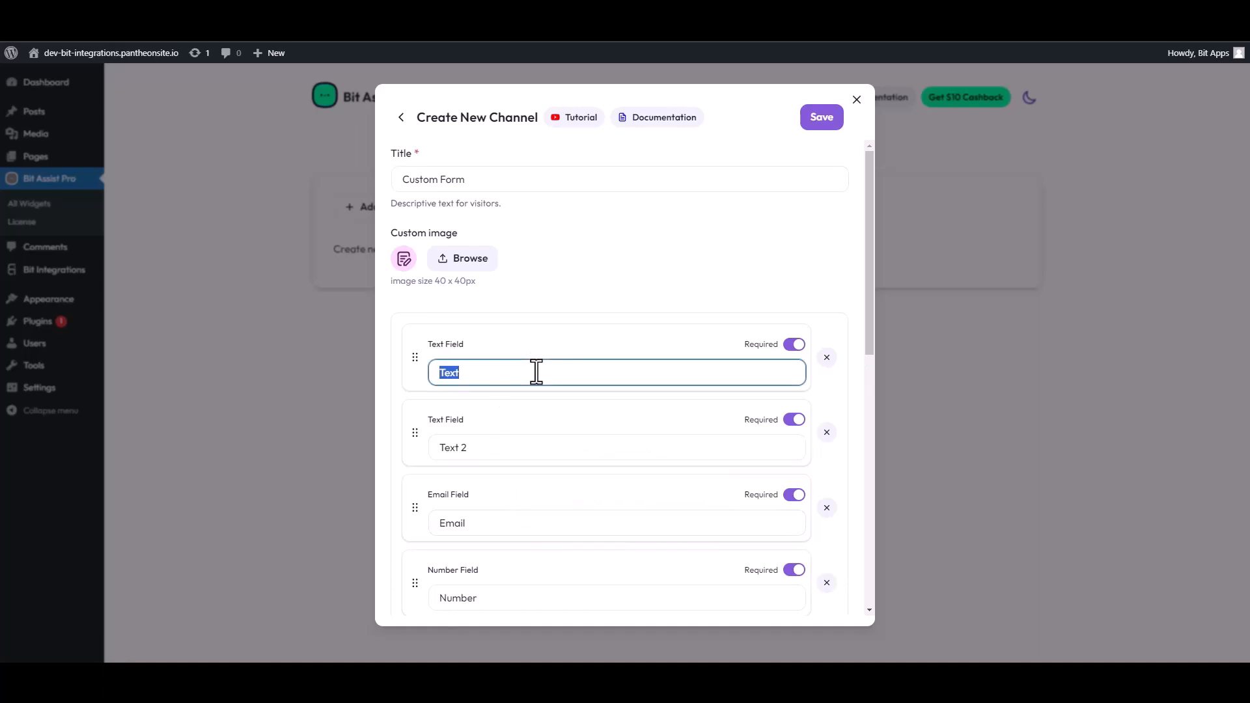
type("First Name")
left_click_drag(482, 448, 427, 449)
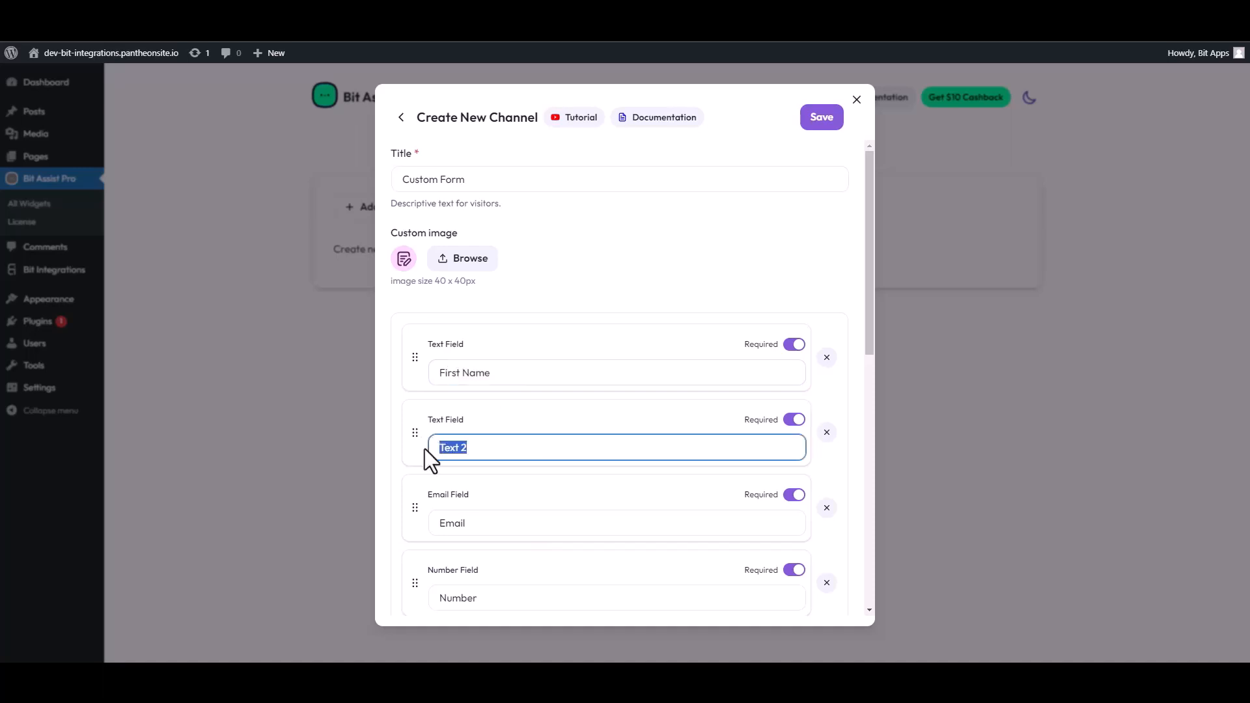
type("Last Name")
- Paste the copied webhook URL into the Webhook URL field, save the channel, and visit the site
scroll(528, 488, "down", 4)
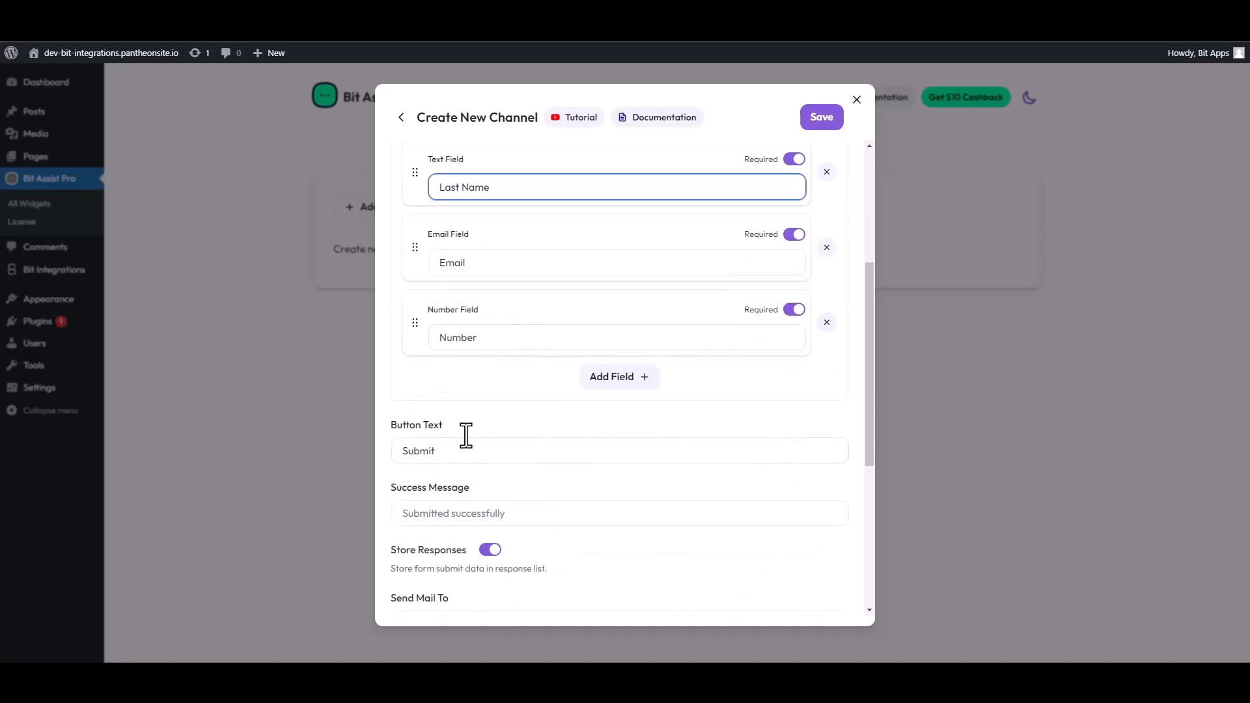
scroll(466, 435, "down", 4)
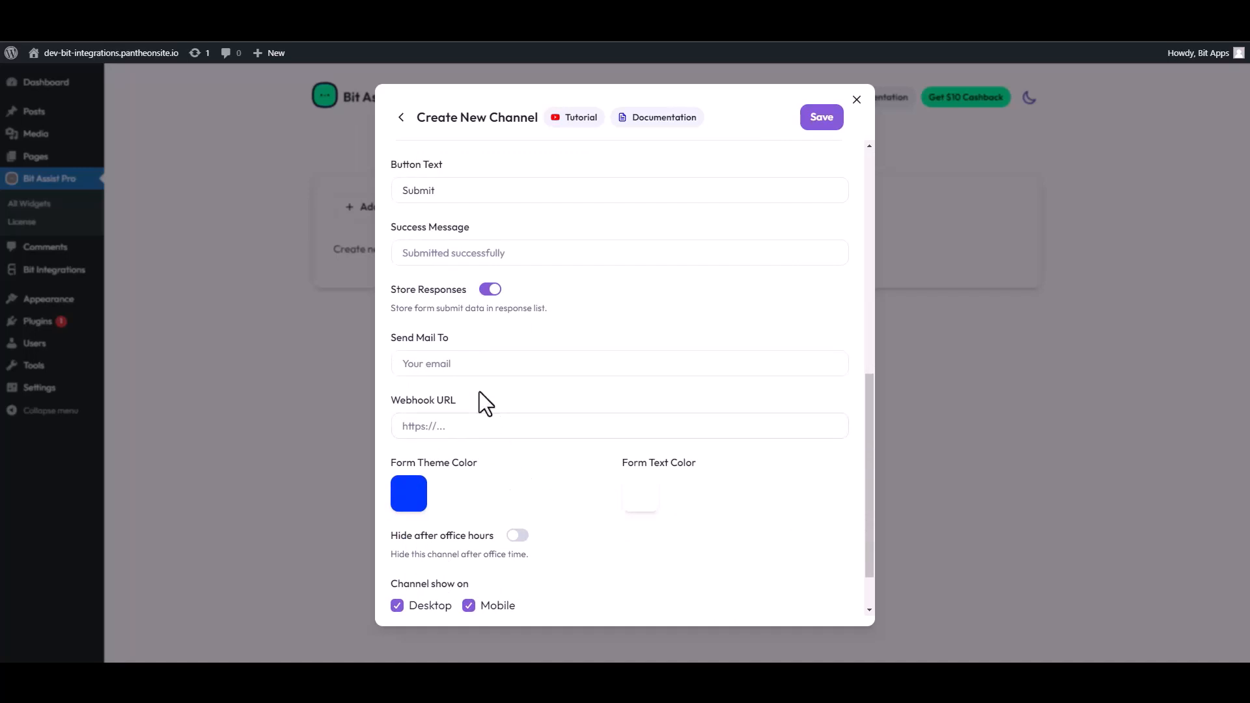
scroll(475, 380, "down", 1)
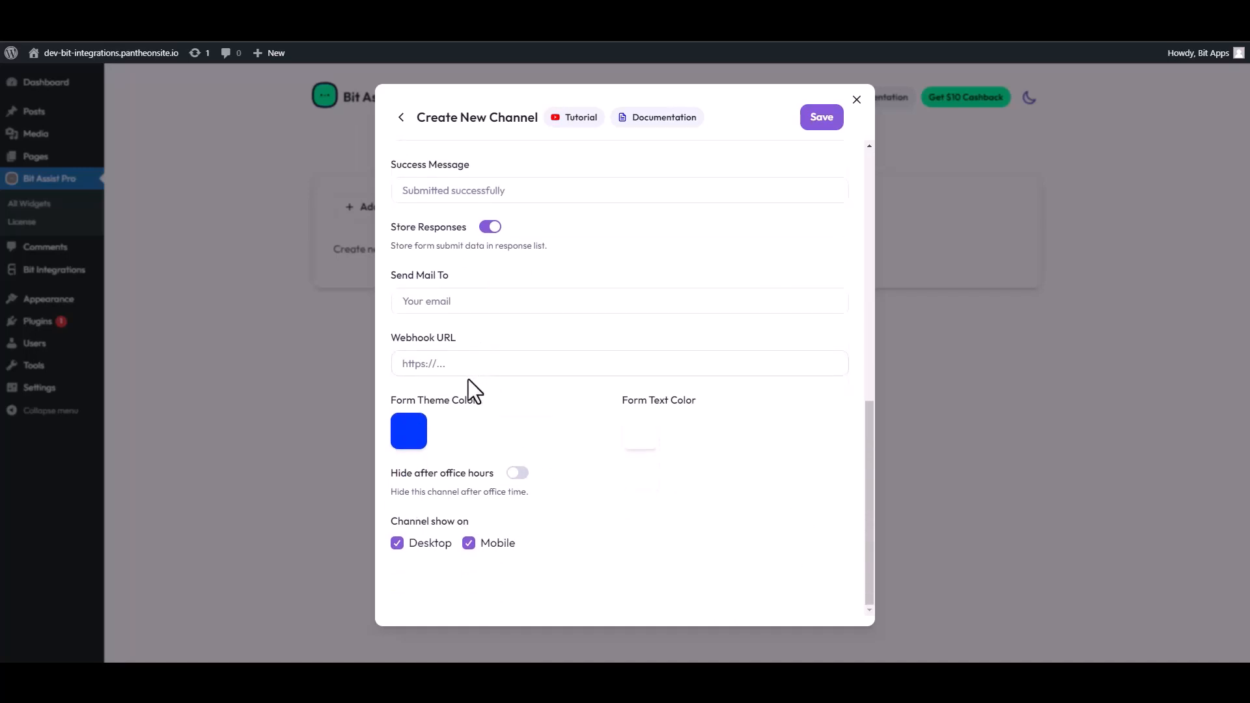
left_click(451, 365)
key("ctrl+v")
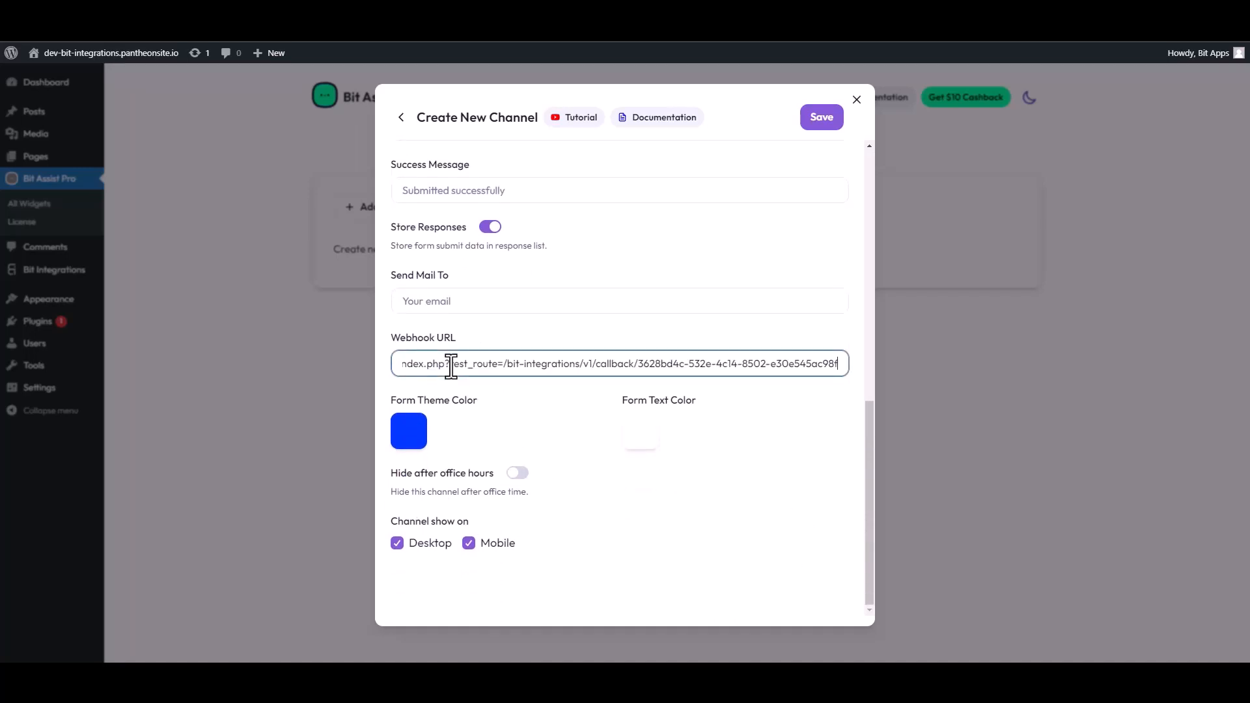
left_click(823, 119)
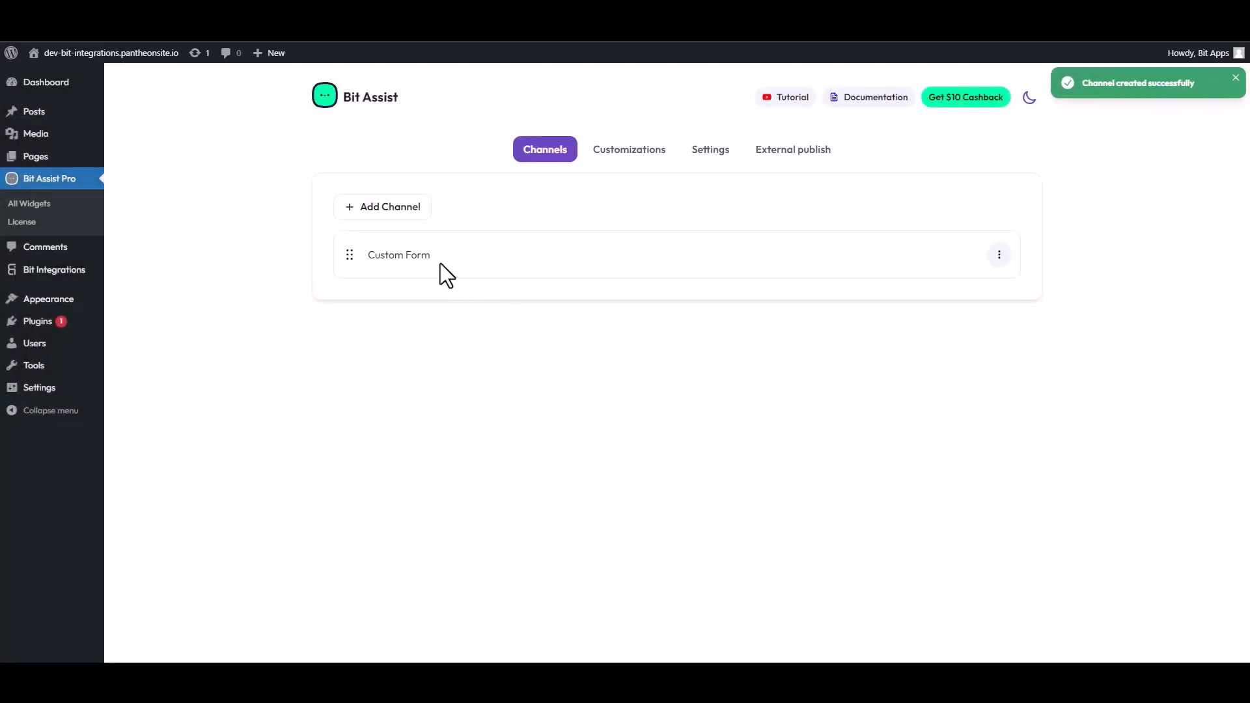
left_click(108, 52)
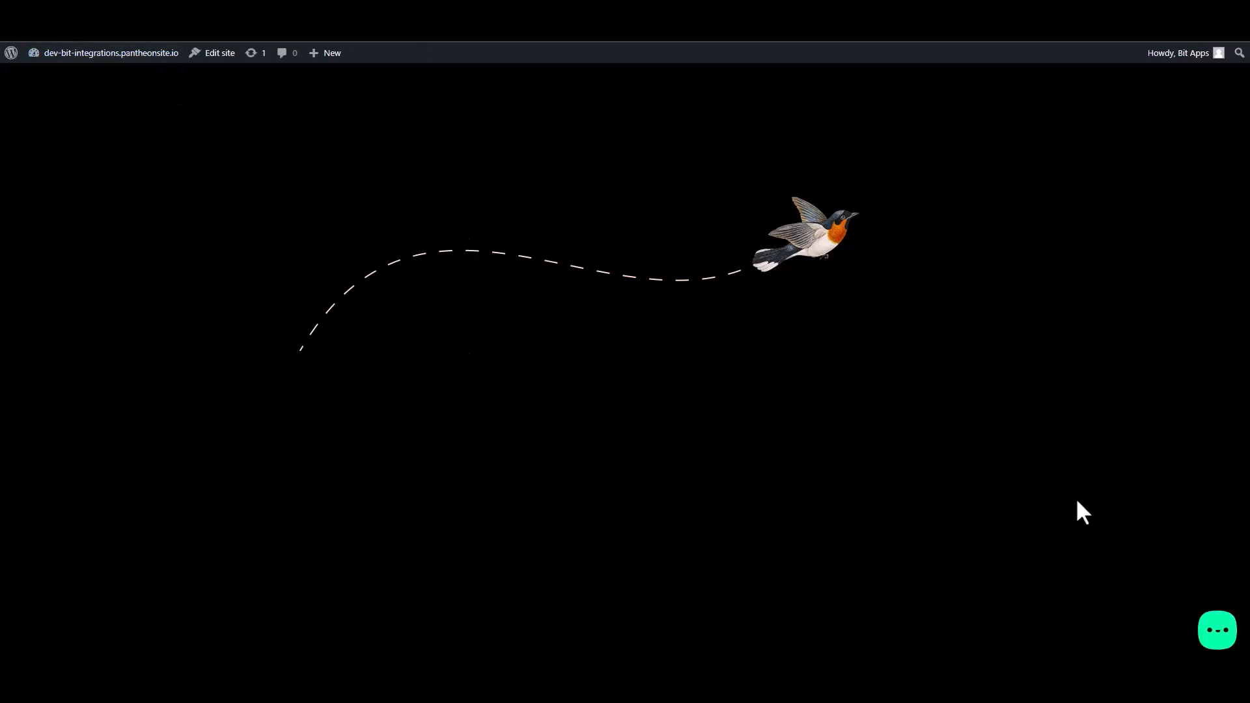
- Open the Contact Form in the site widget and enter a sample first and last name
left_click(1218, 640)
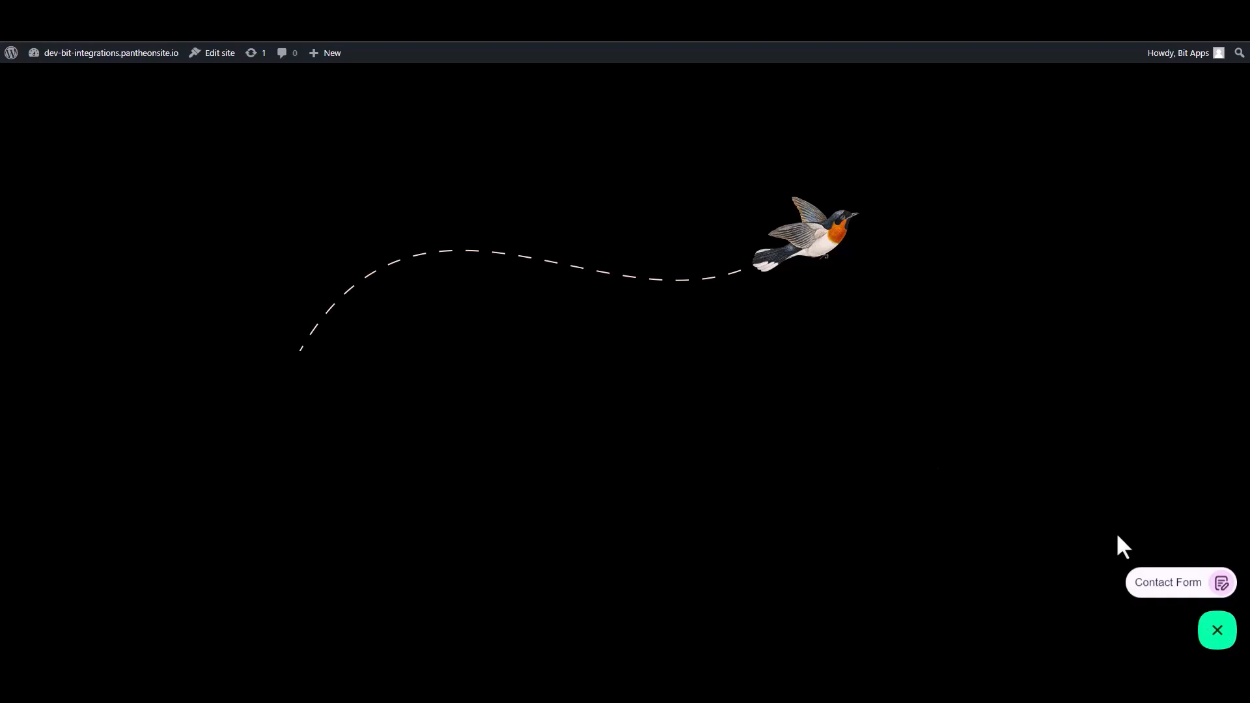
left_click(1167, 586)
left_click(1088, 443)
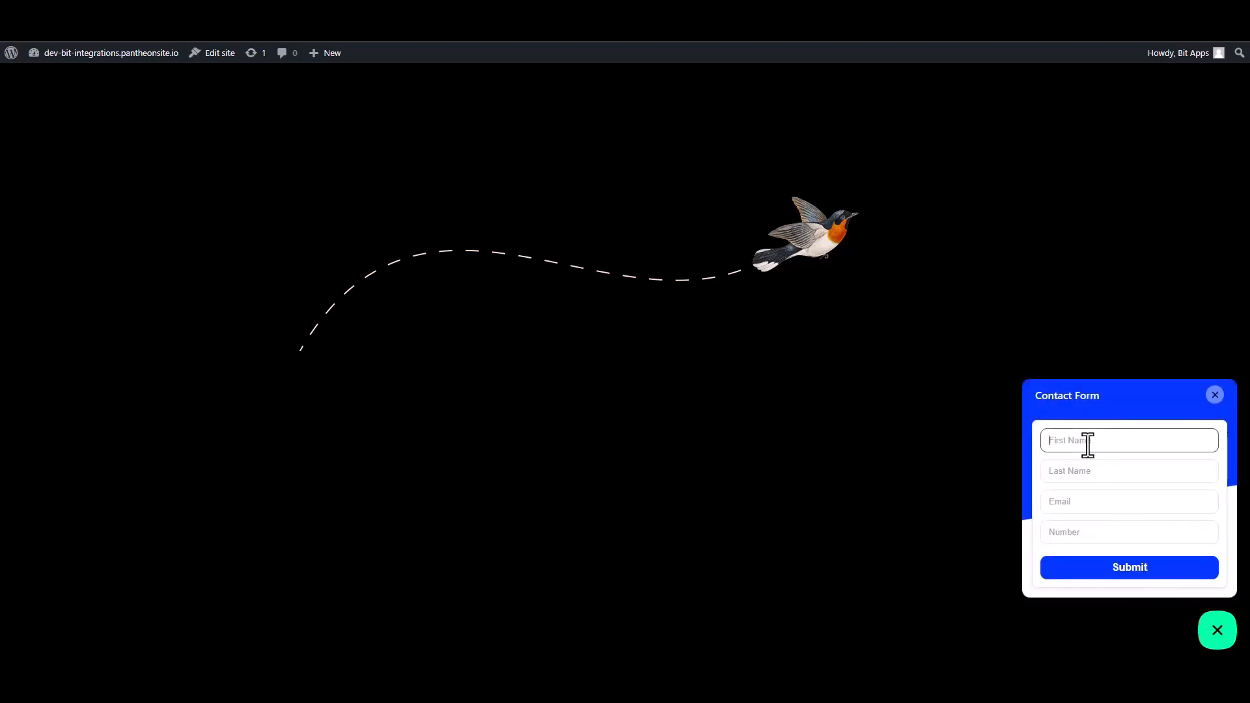
type("Name")
double_click(1088, 443)
left_click(1088, 443)
left_click(1066, 473)
type("Nam")
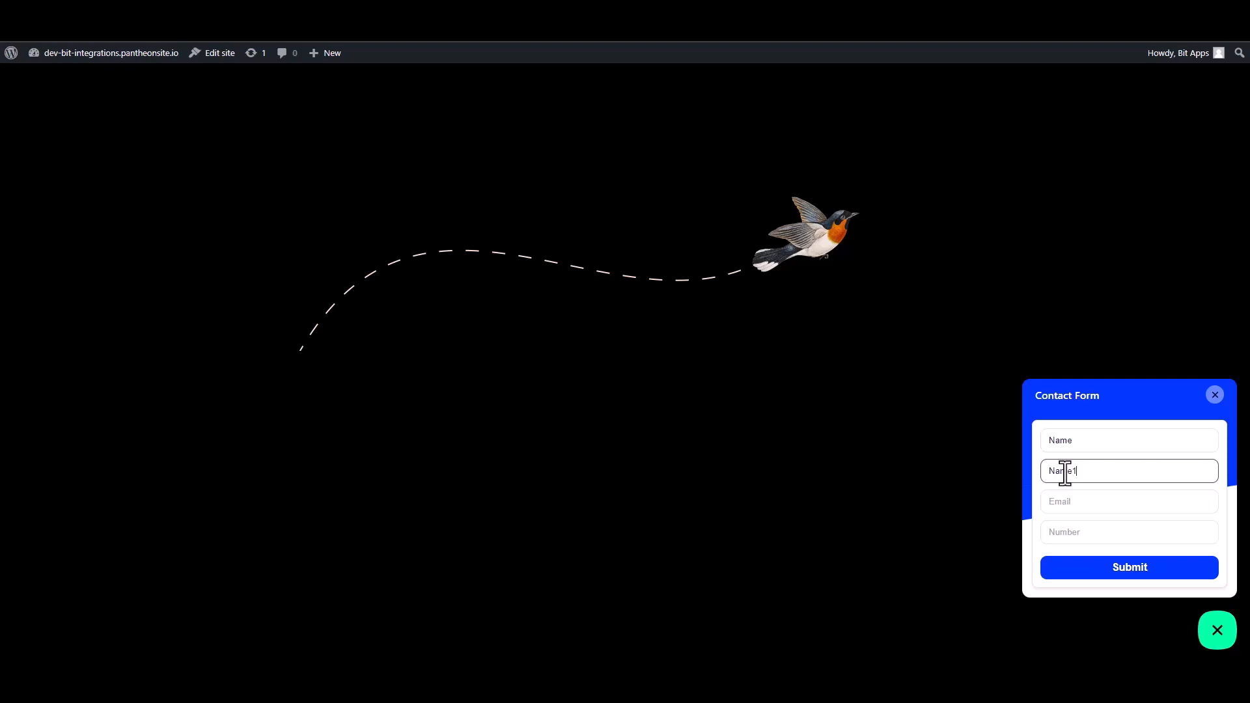
- Enter a test email address and a test number, then submit the form
left_click(1076, 507)
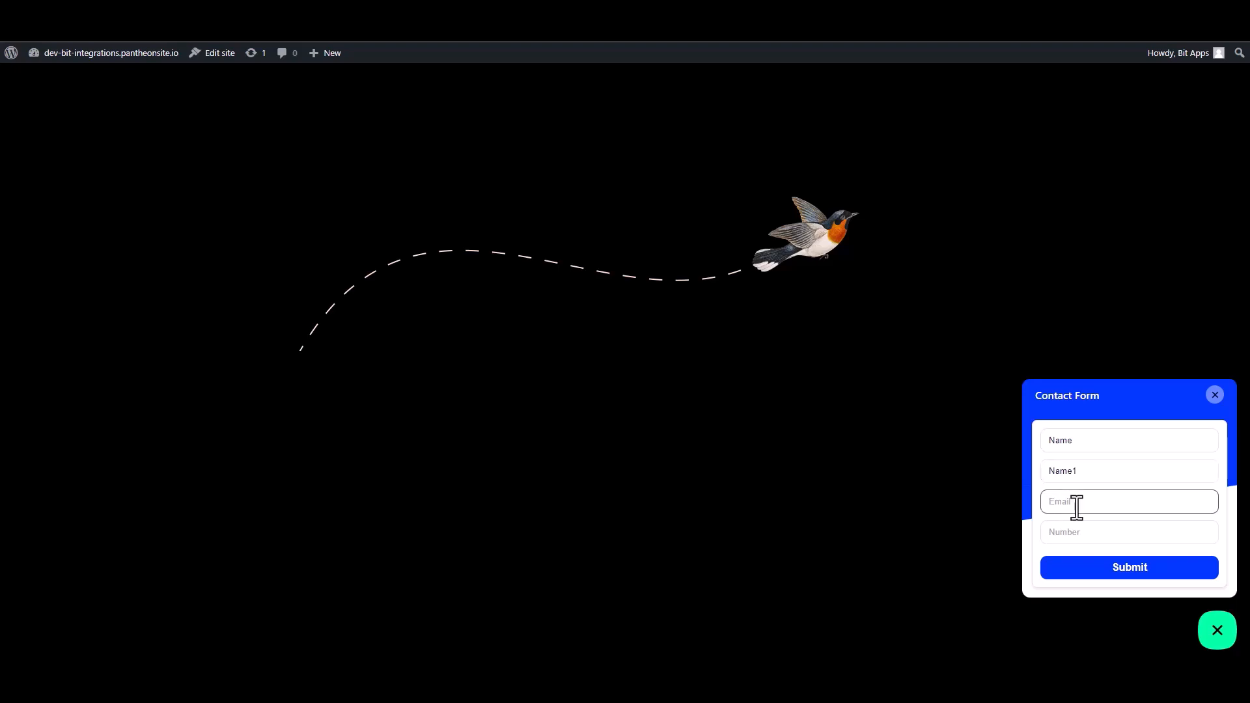
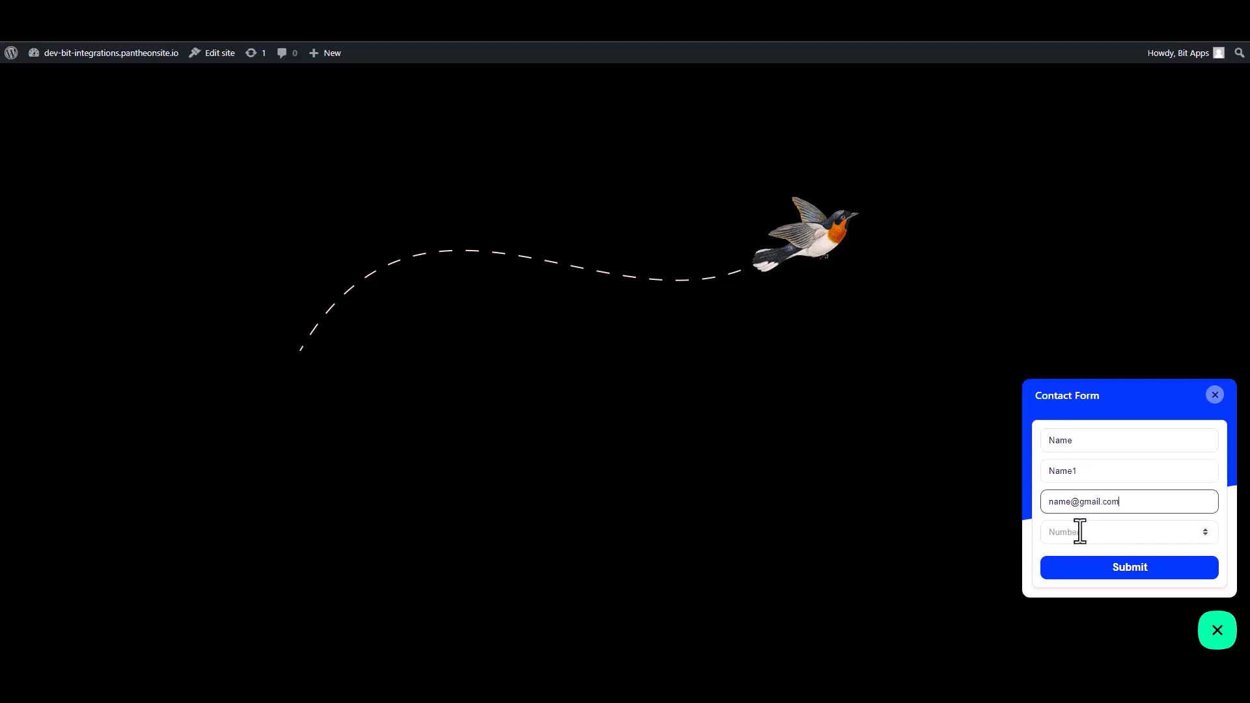
left_click(1118, 541)
type("0000000")
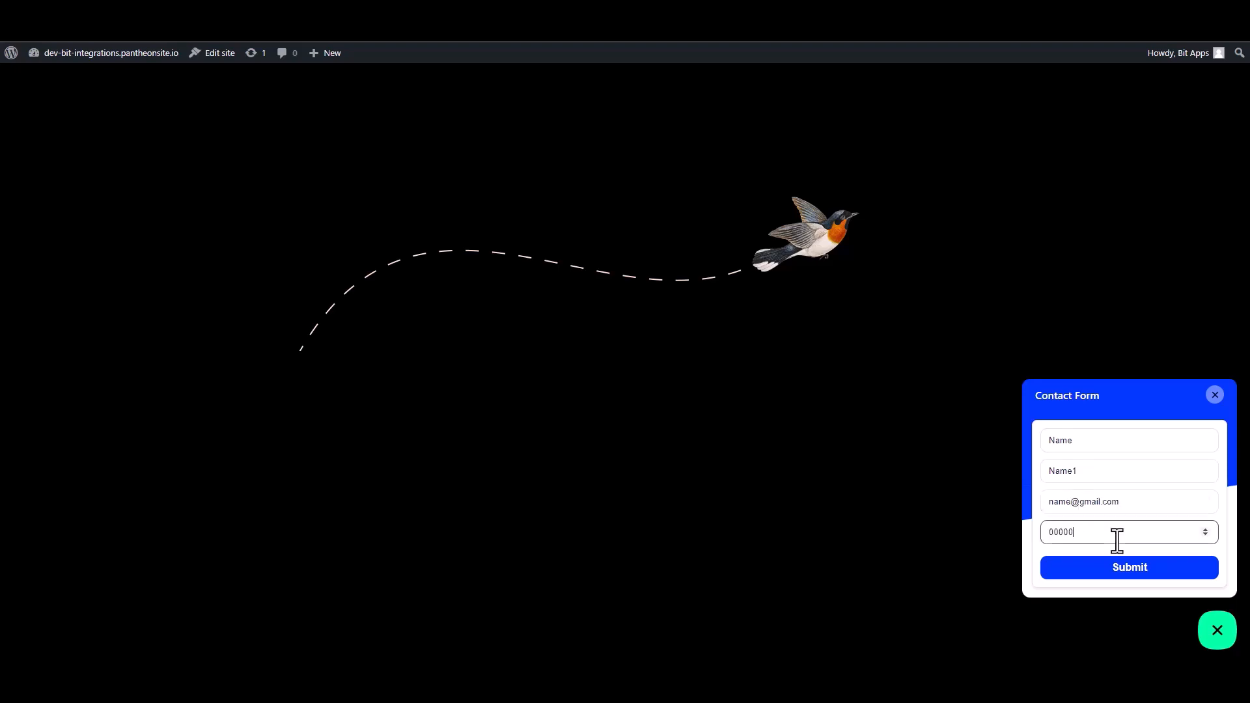
left_click(1129, 570)
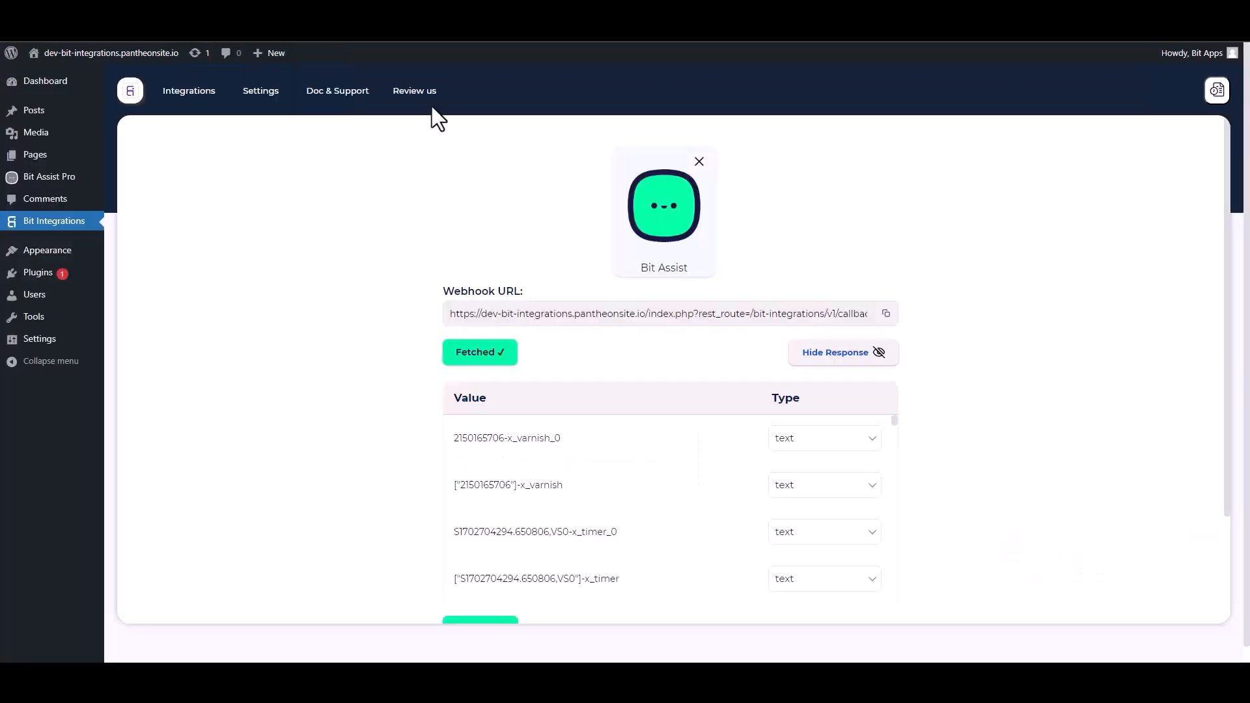
- Review the fetched response fields such as x_forwarded_host and x_forwarded_for, then proceed to Set Action
scroll(642, 506, "down", 10)
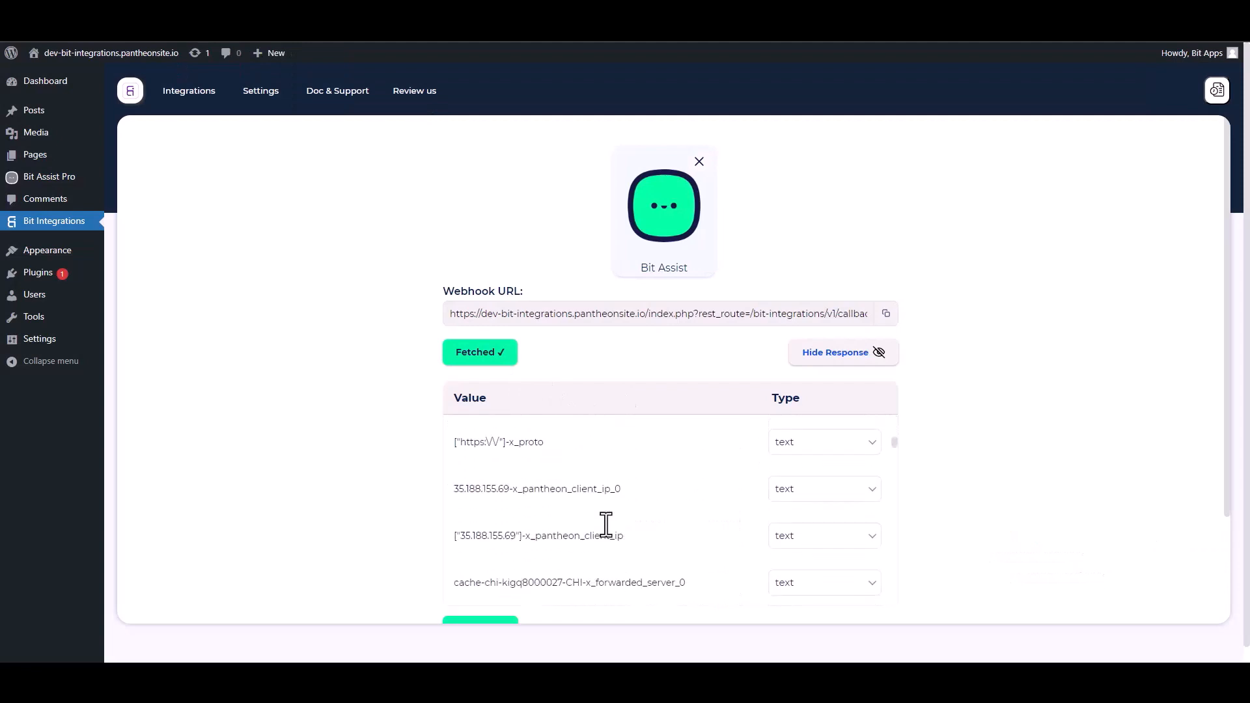
scroll(1039, 456, "down", 1)
scroll(1039, 454, "down", 2)
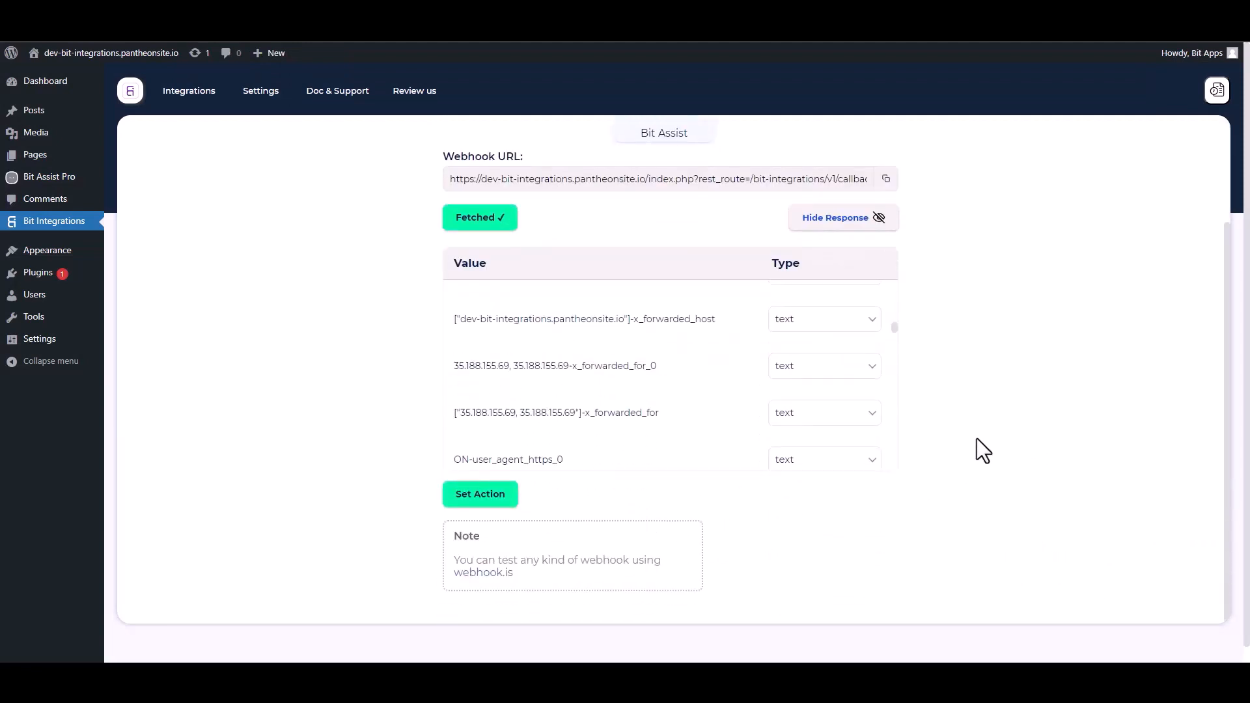
scroll(1003, 450, "down", 1)
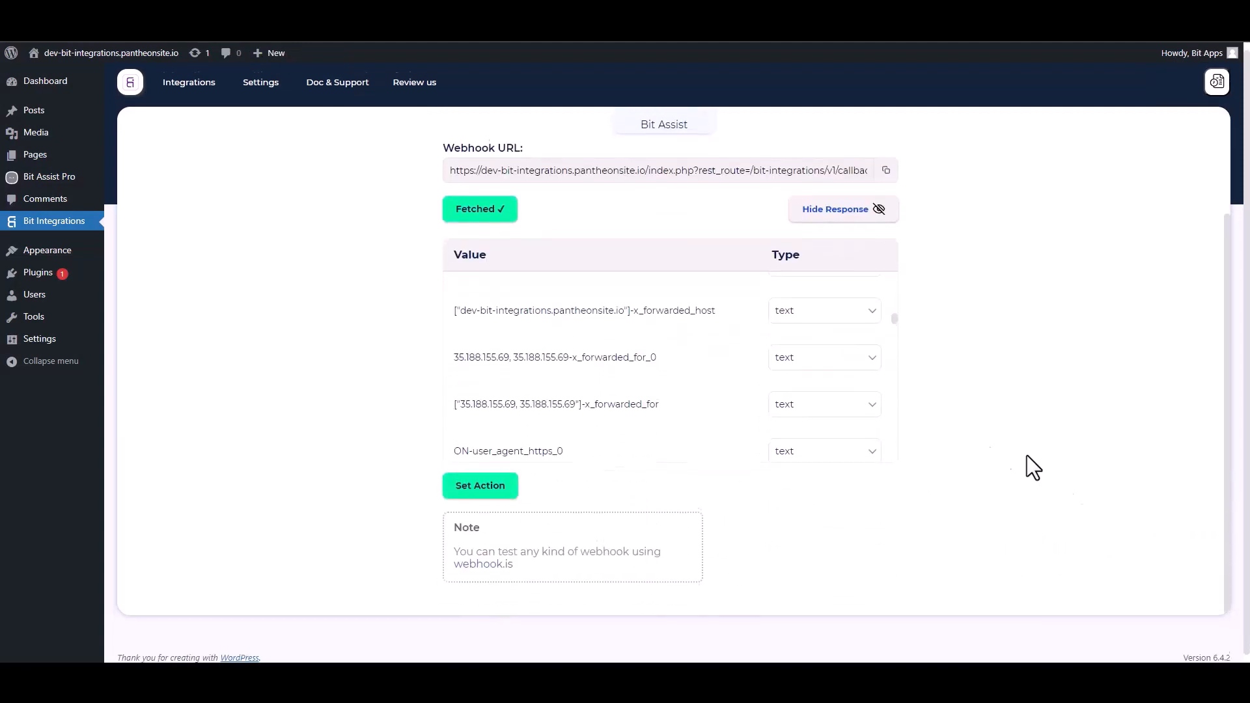
left_click(488, 482)
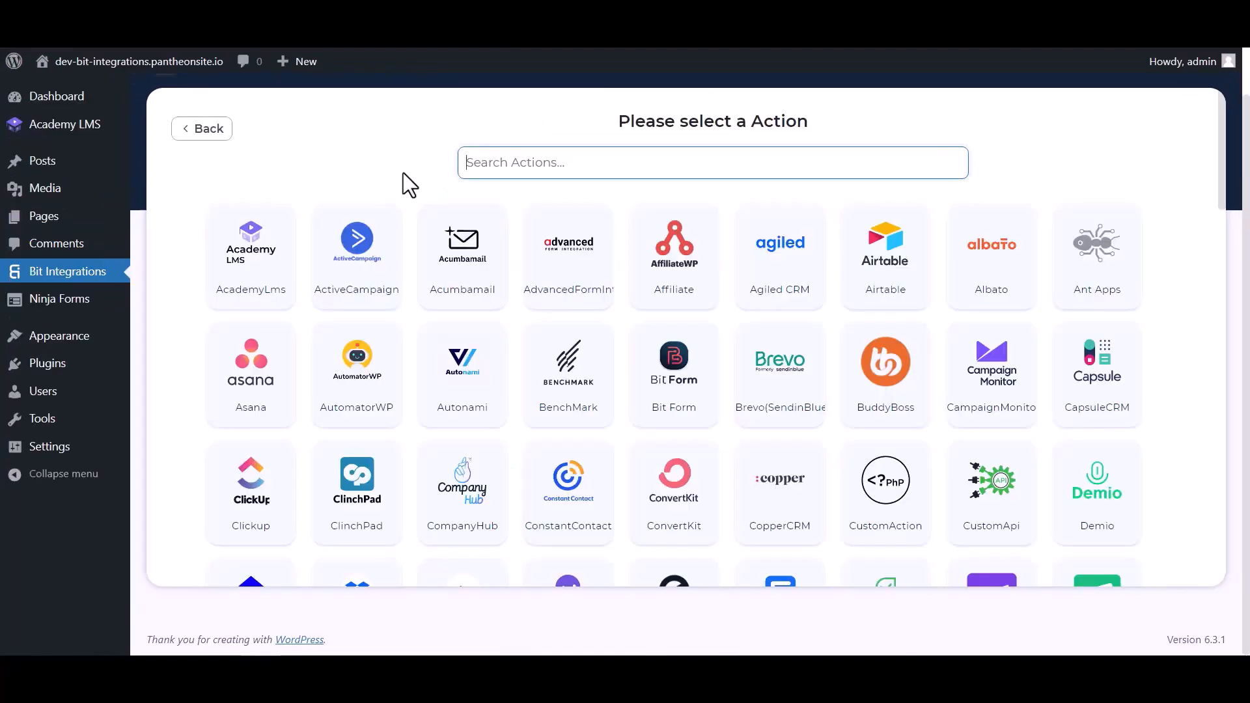
- Choose AcademyLms as the action app and connect to it
left_click(263, 299)
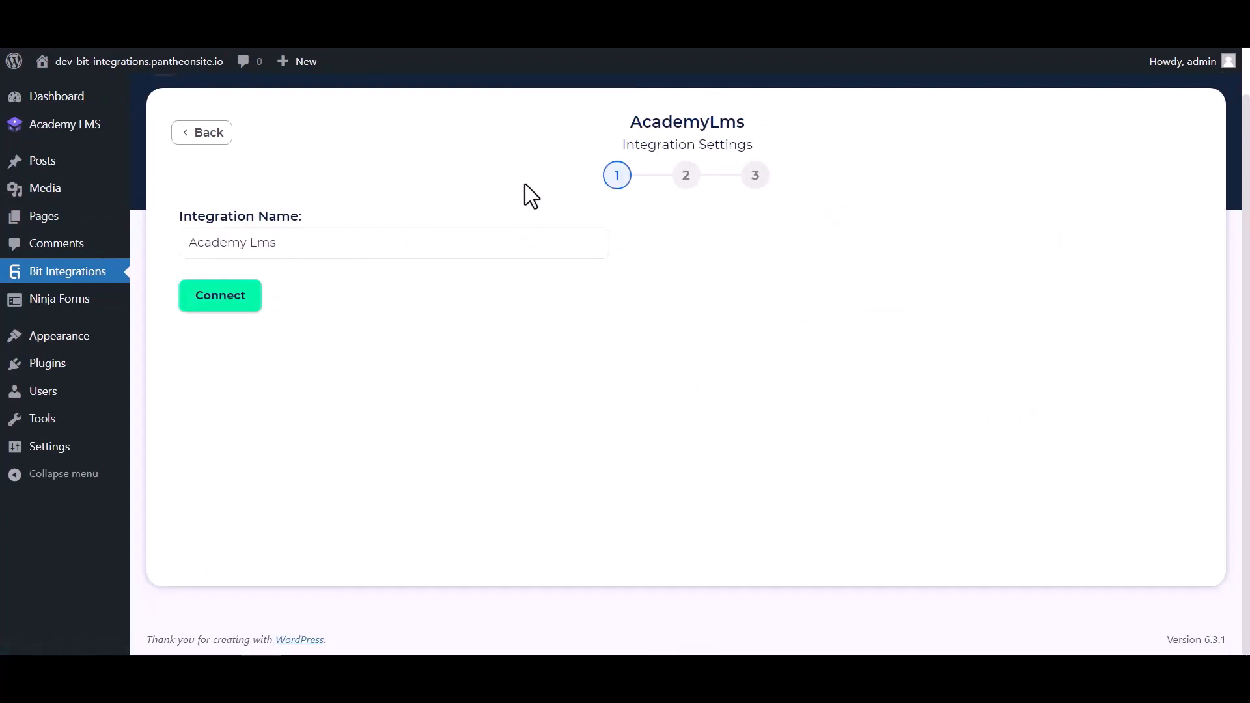
left_click(221, 305)
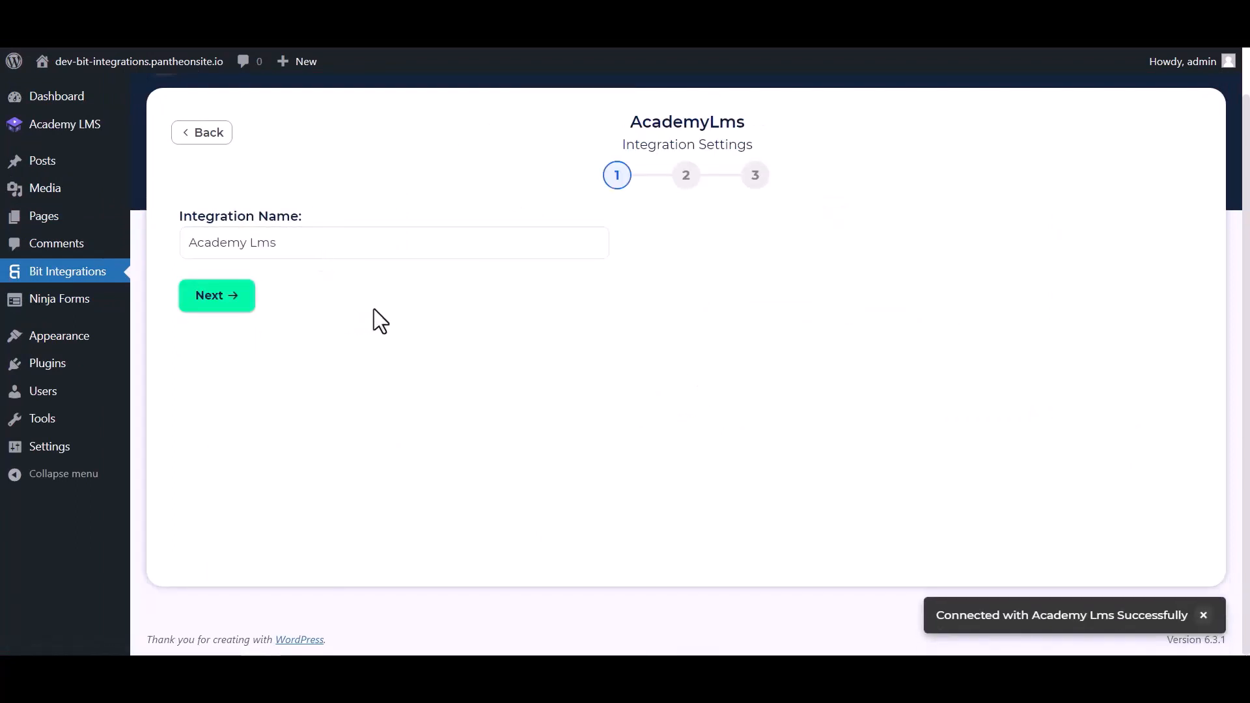
left_click(218, 298)
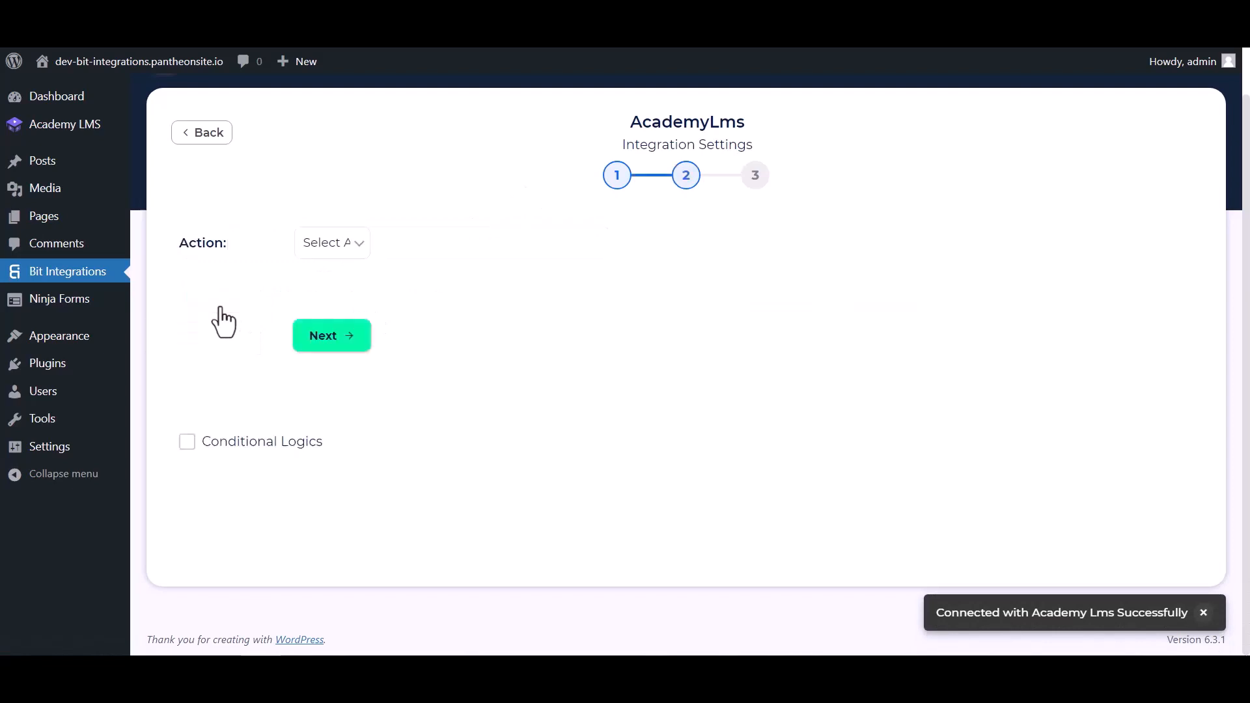
- Set the action to 'Enroll the user in a course' for course Bit Integrations, conditional logic off
left_click(388, 261)
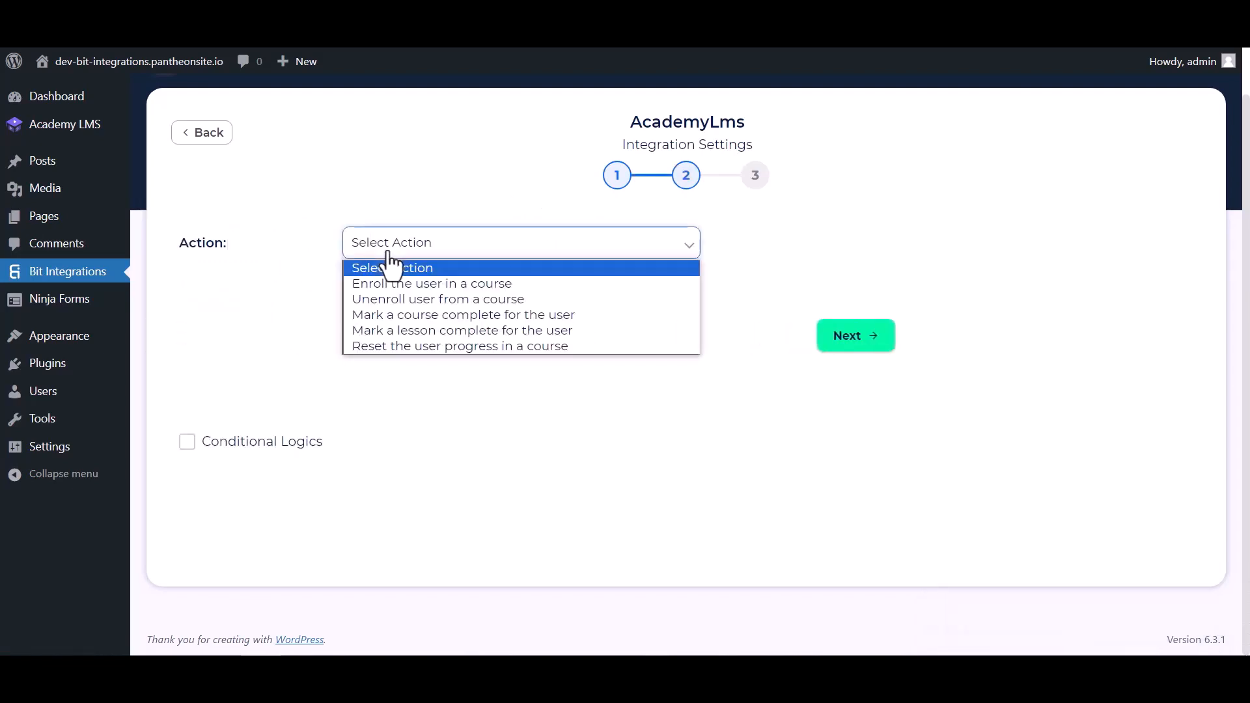
left_click(396, 283)
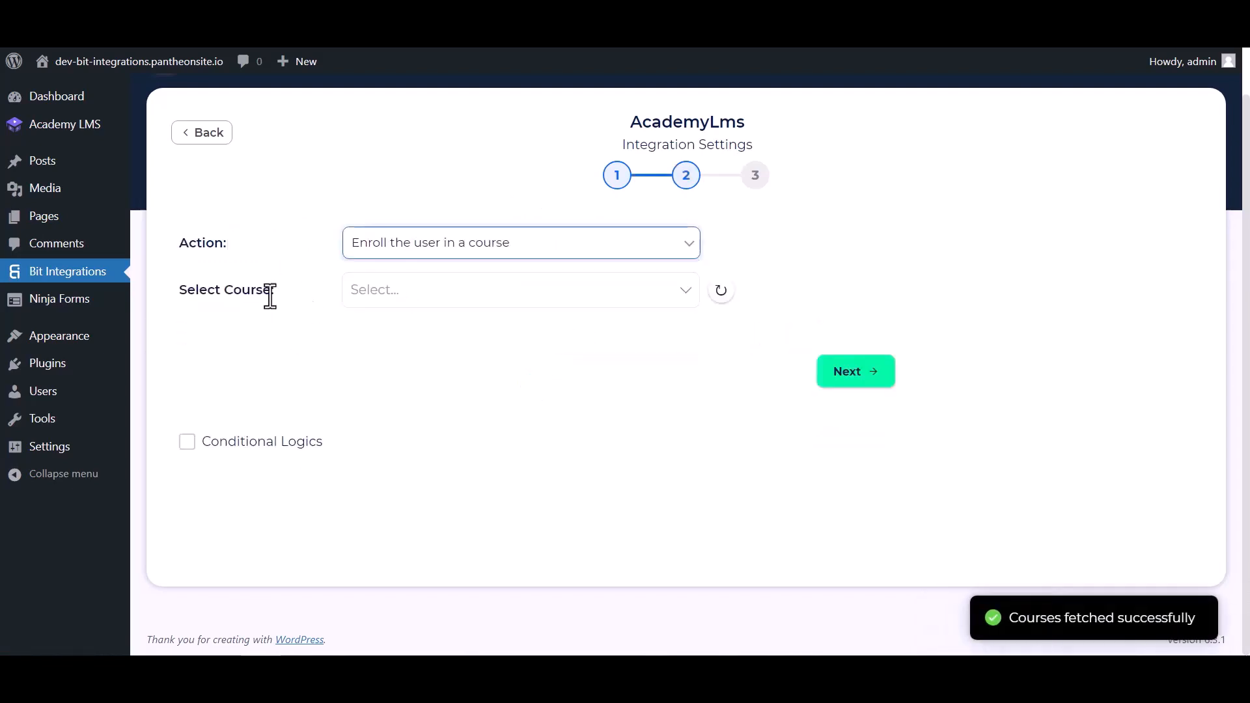
left_click(408, 287)
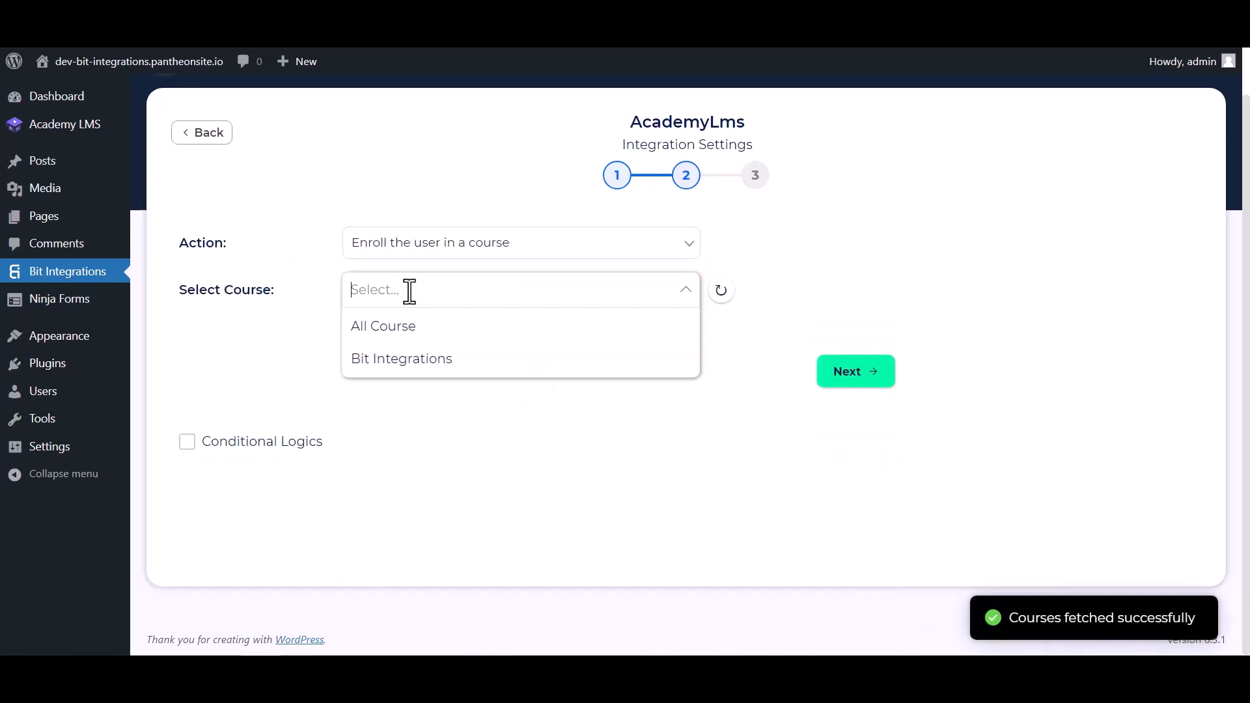
left_click(394, 359)
left_click(187, 442)
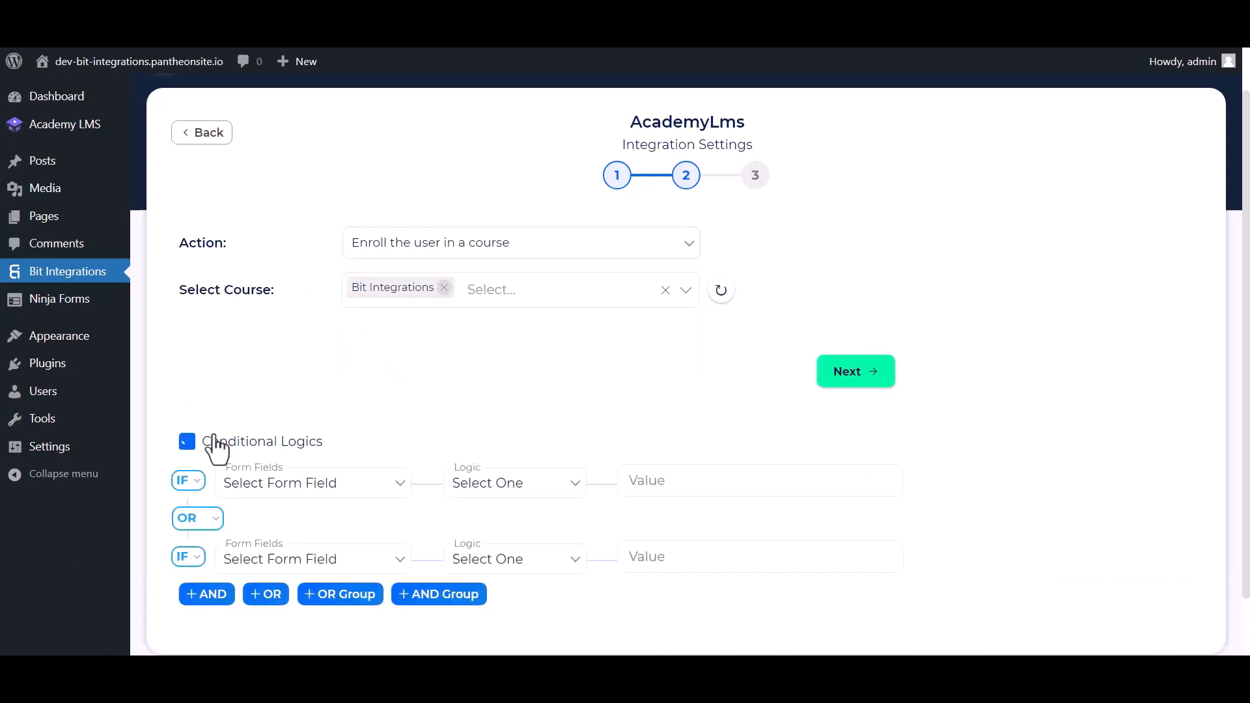
scroll(600, 441, "down", 1)
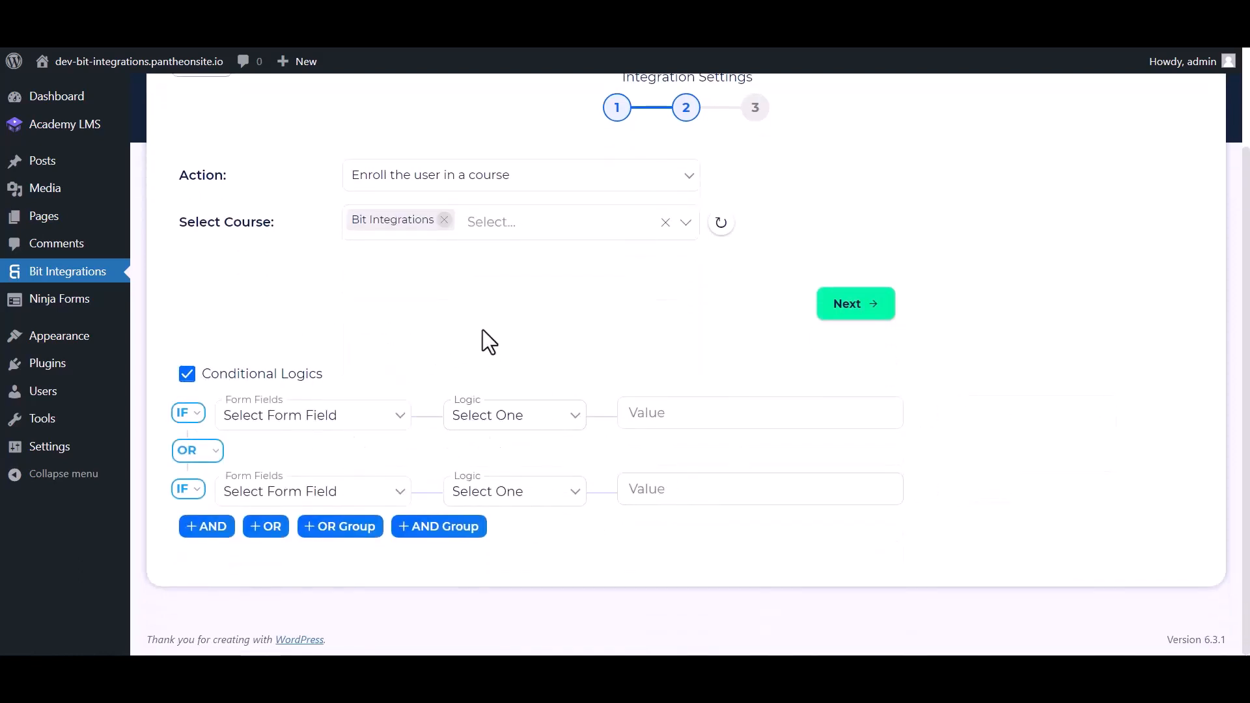
left_click(187, 374)
- Finish and save the AcademyLms enrollment integration
left_click(850, 372)
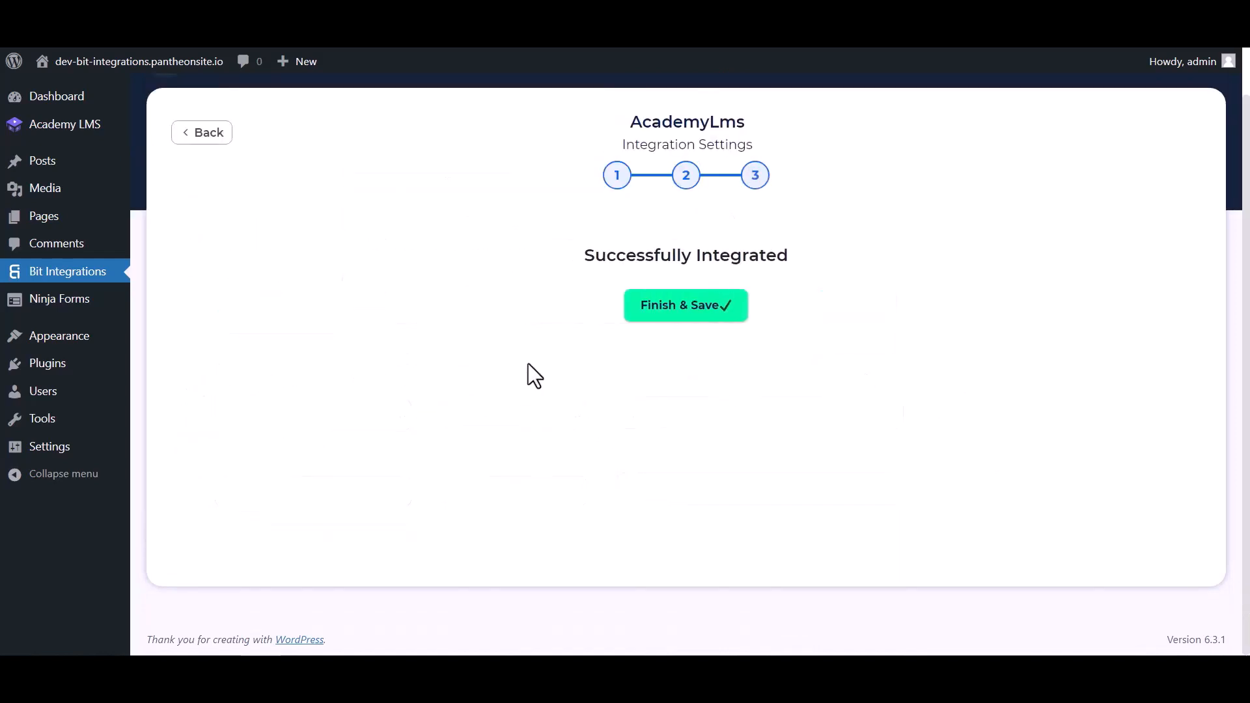
left_click(667, 312)
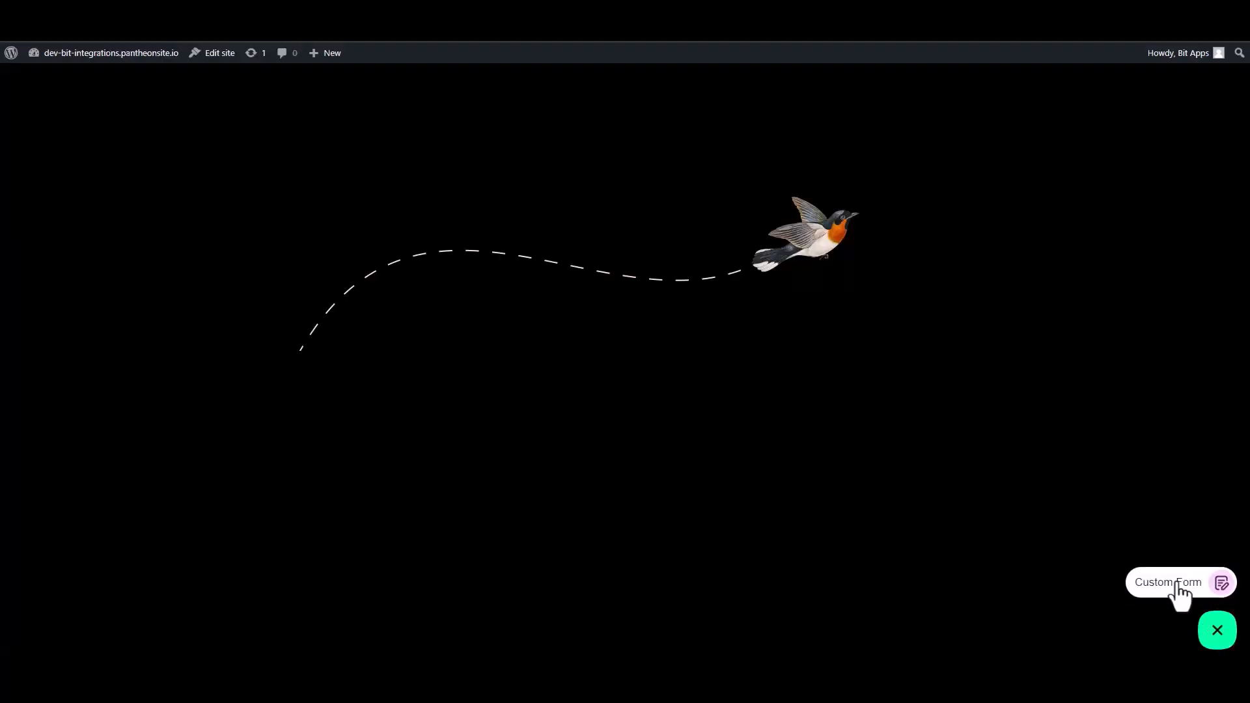
- Open the Custom Form and enter the names, fixing 'Integrationa' to 'Integrations'
left_click(1179, 593)
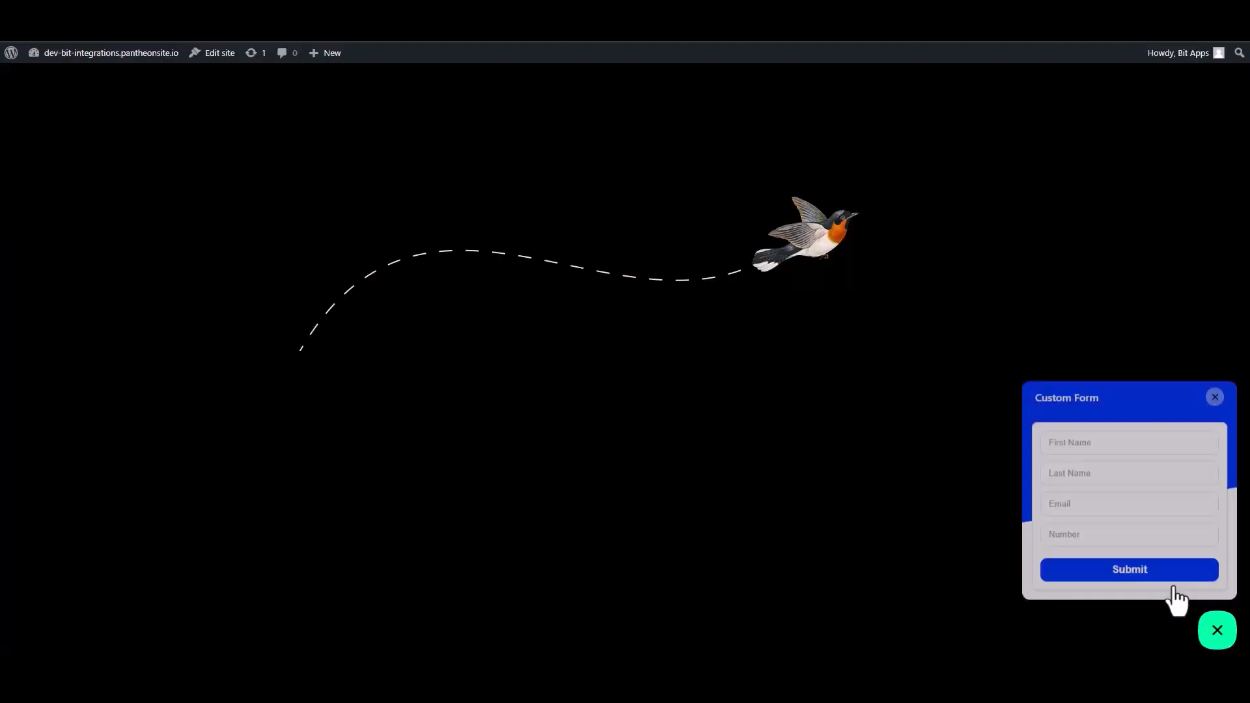
left_click(1107, 441)
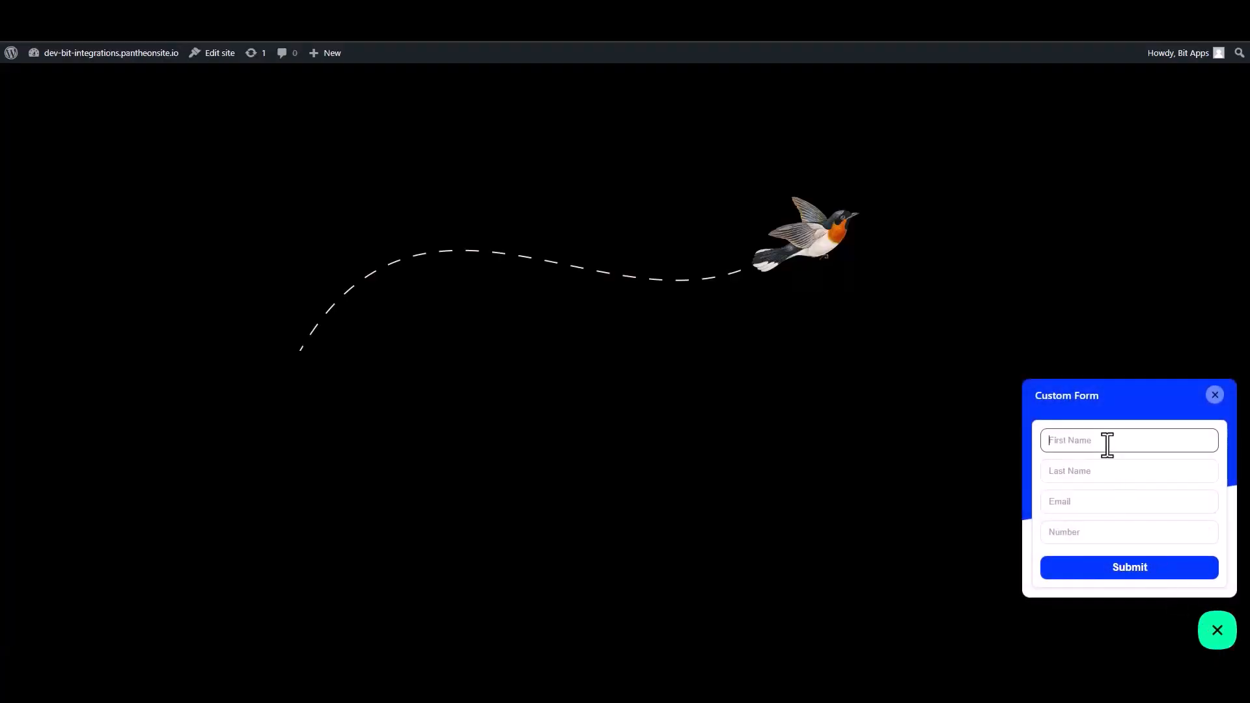
type("Bit")
left_click(1099, 473)
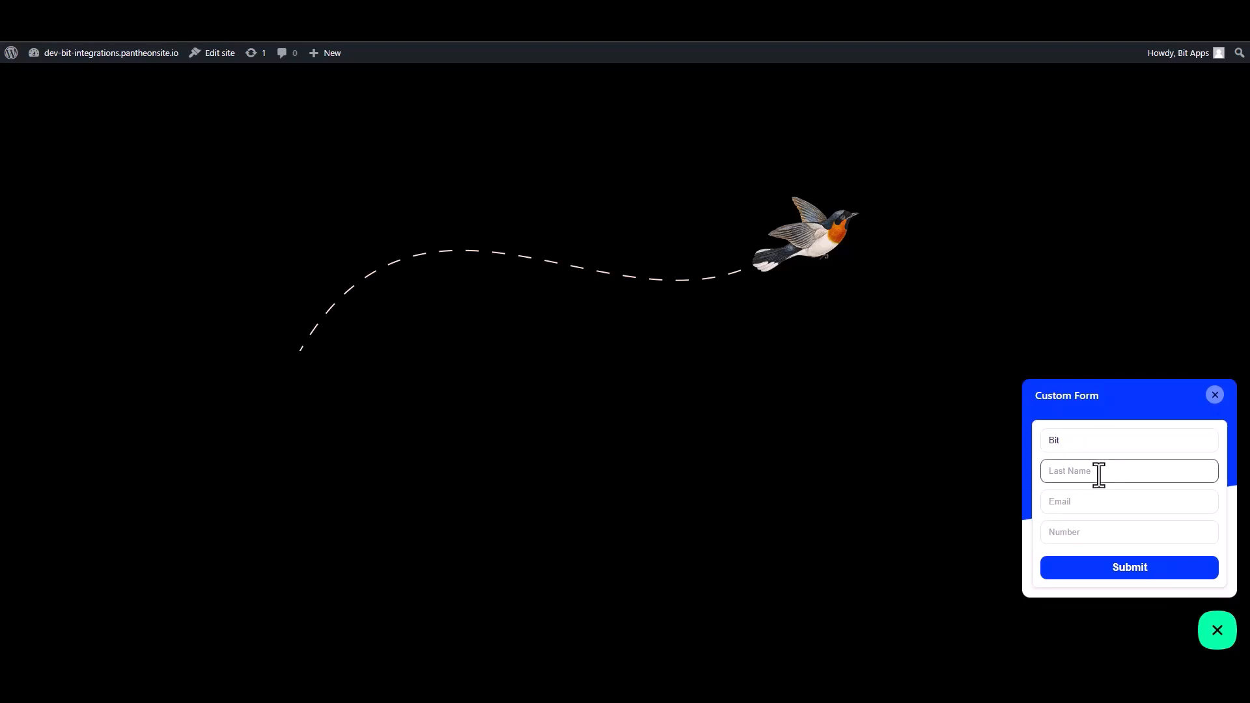
type("Integrationa")
key("BackSpace")
key("BackSpace")
- Fill in an email address and a contact number, then submit the form
left_click(1187, 501)
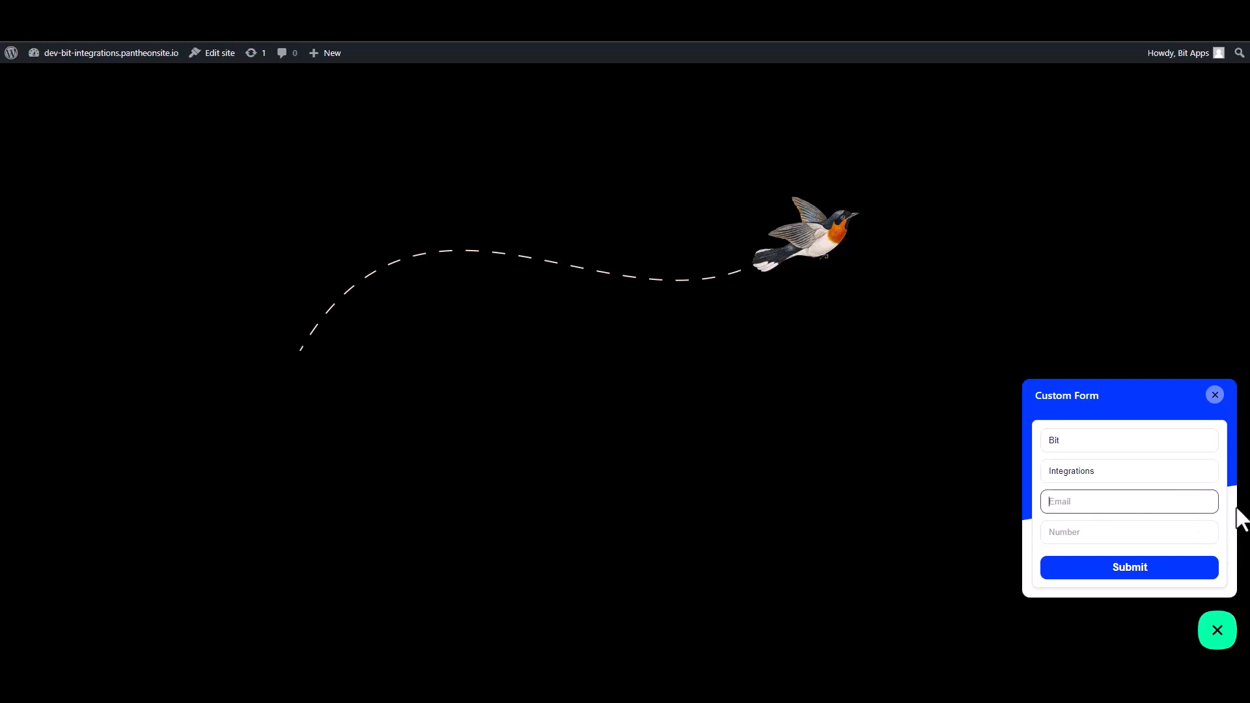
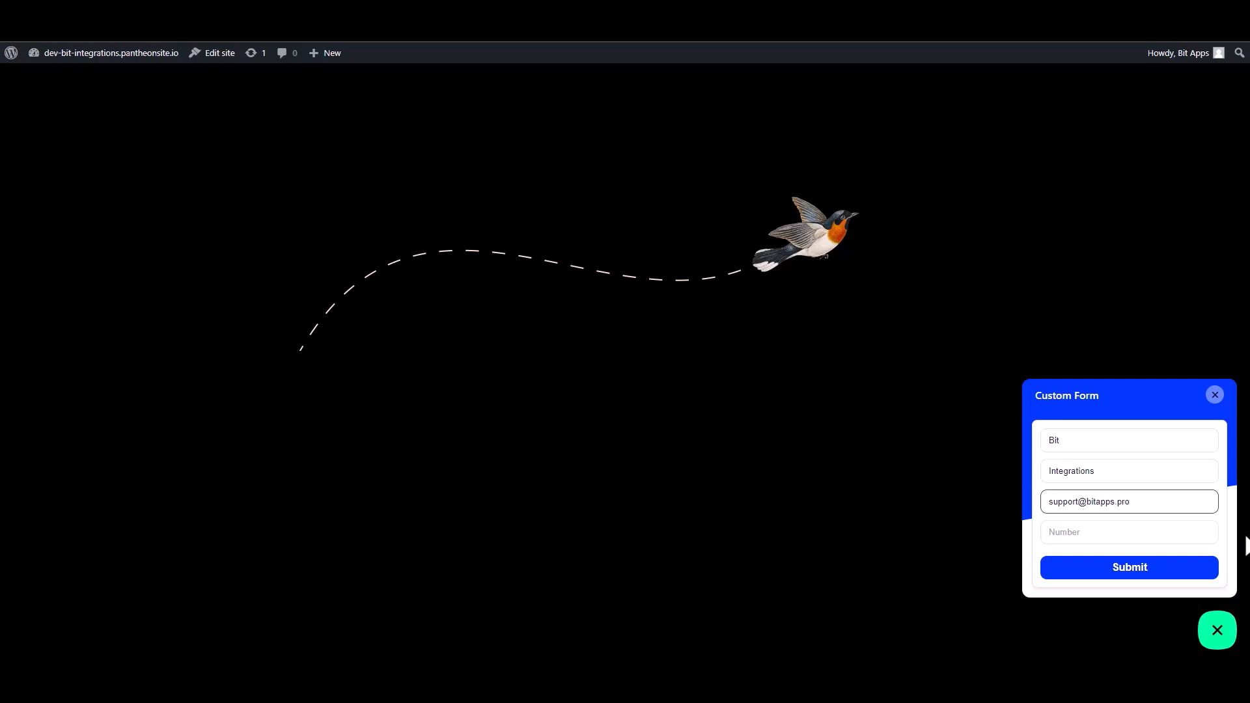
left_click(1215, 537)
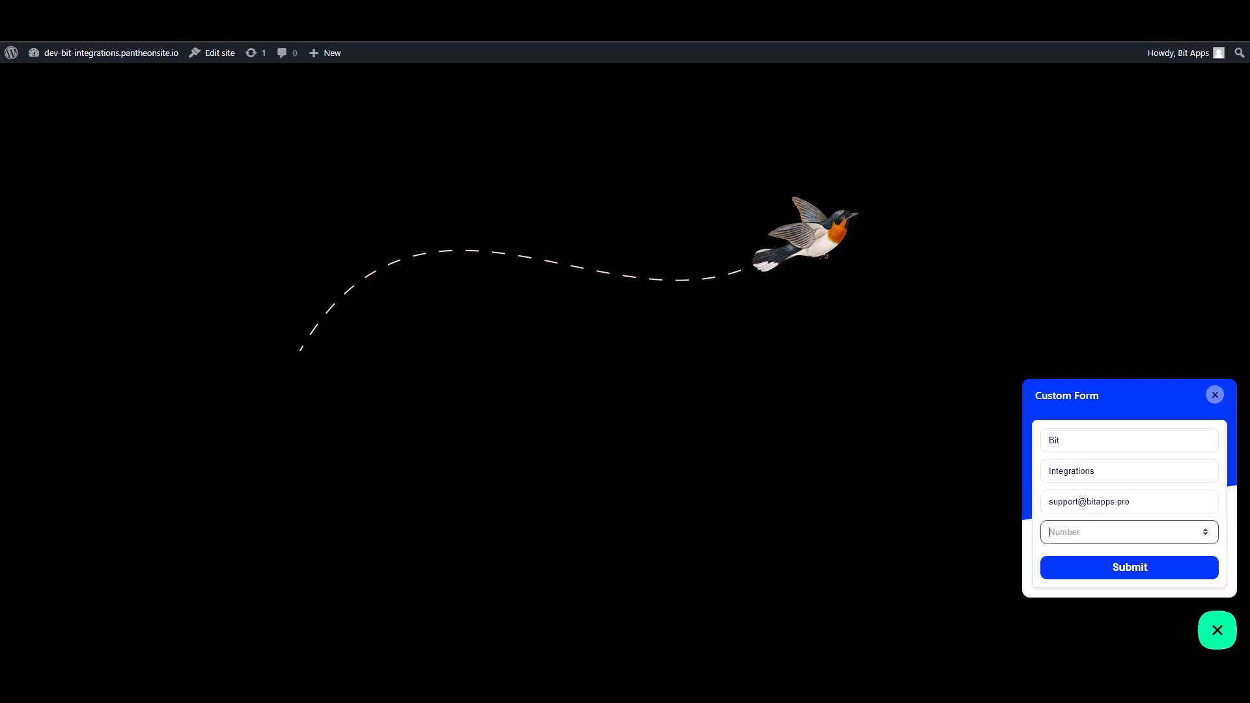
type("444555666")
left_click(1180, 571)
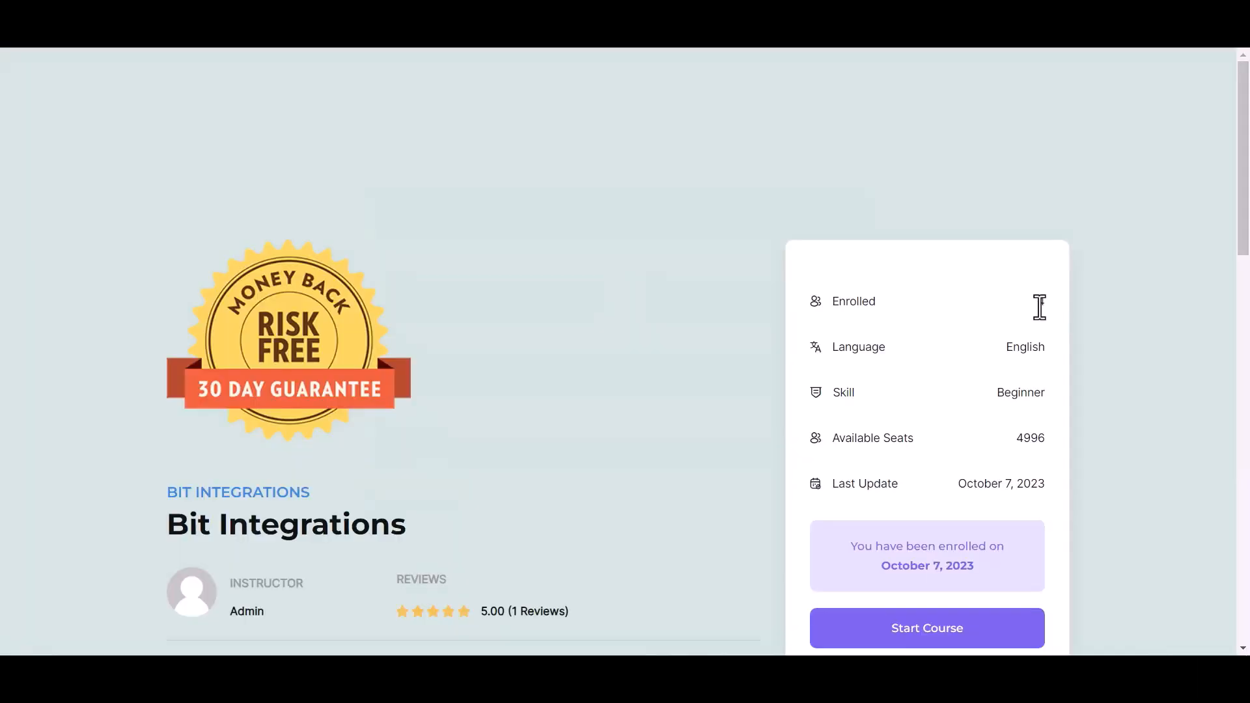
- Check the Bit Integrations course's enrolled count, then view Academy LMS's All Students list
double_click(1039, 304)
scroll(664, 365, "down", 2)
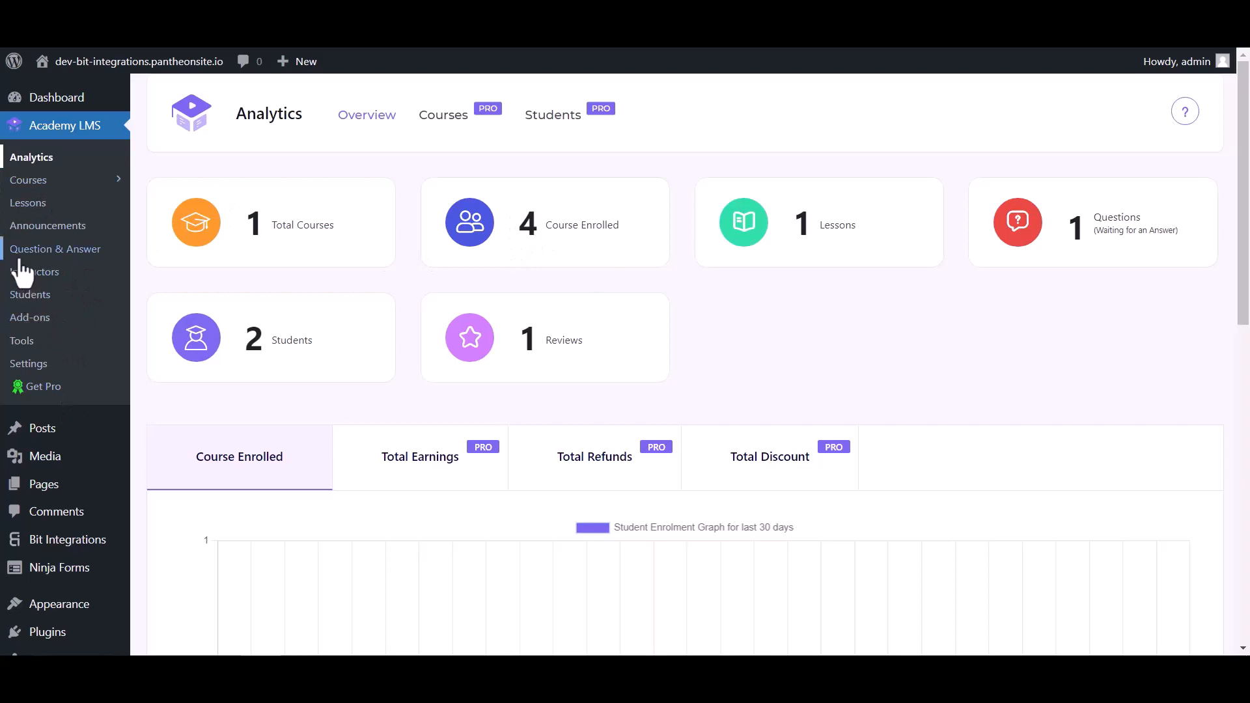
left_click(43, 303)
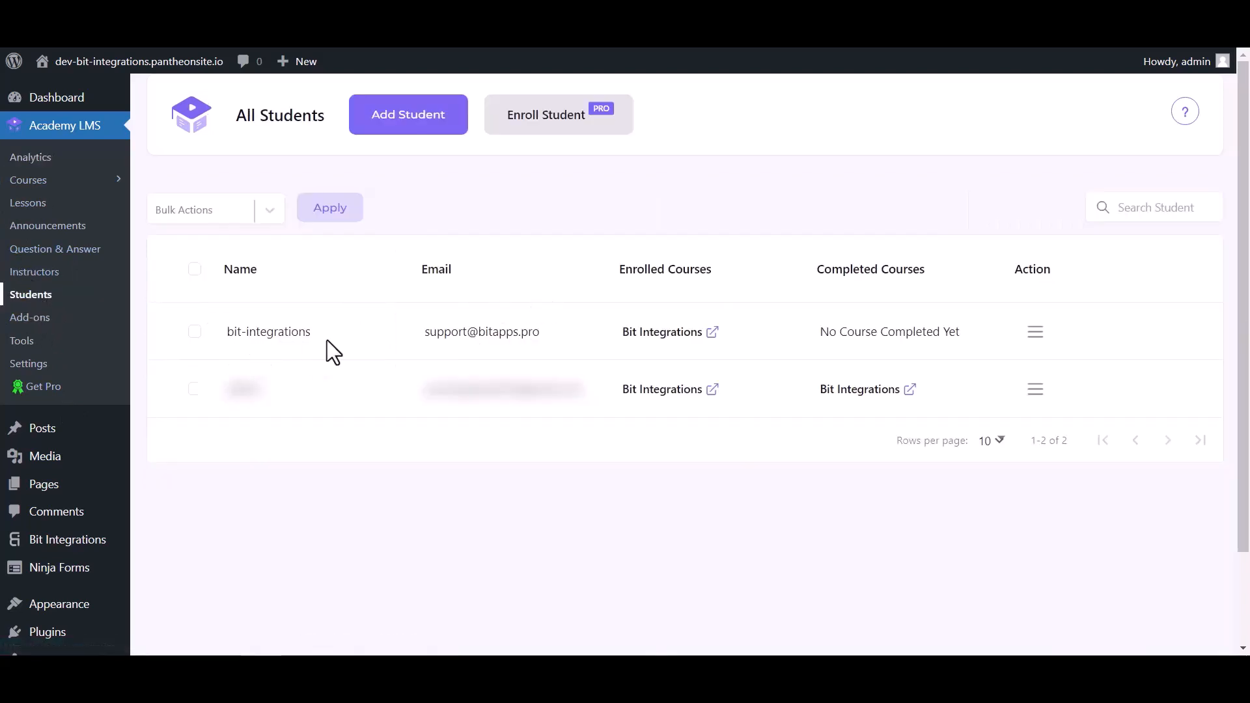